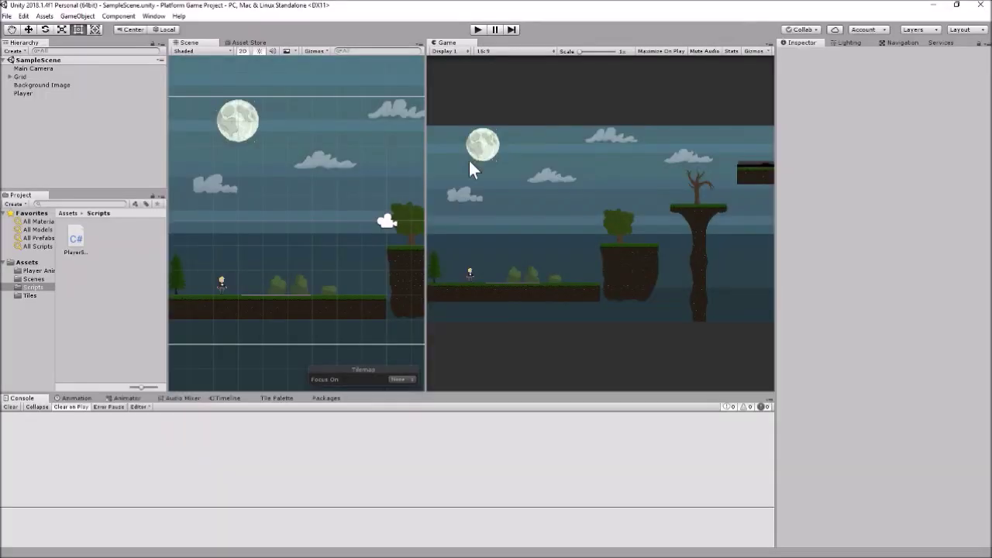
- Play-test the scene by making the player jump and walk left, and stop play mode
{"action": "left_click", "coordinate": [481, 32]}
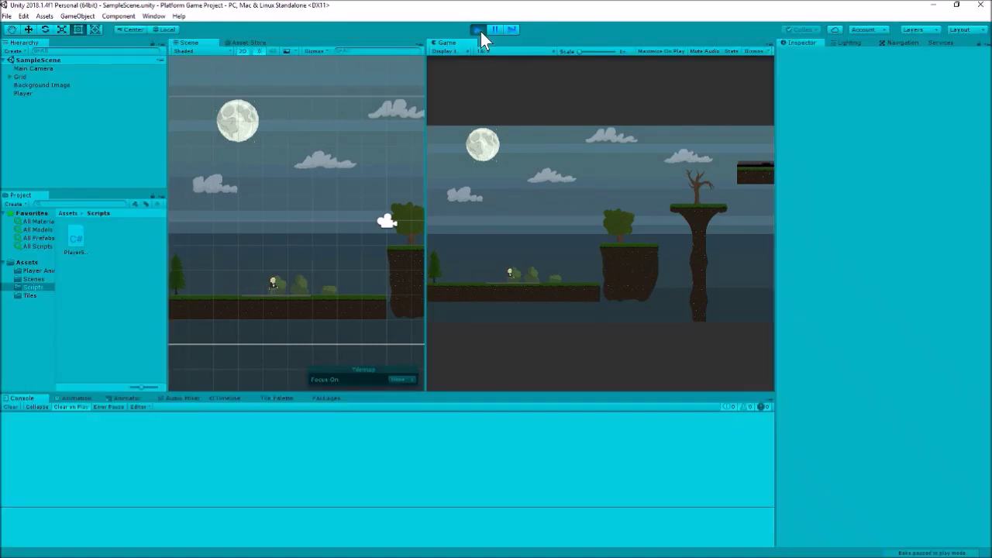
{"action": "key", "text": "space"}
{"action": "key", "text": "Left"}
{"action": "key", "text": "Left"}
{"action": "left_click", "coordinate": [480, 31]}
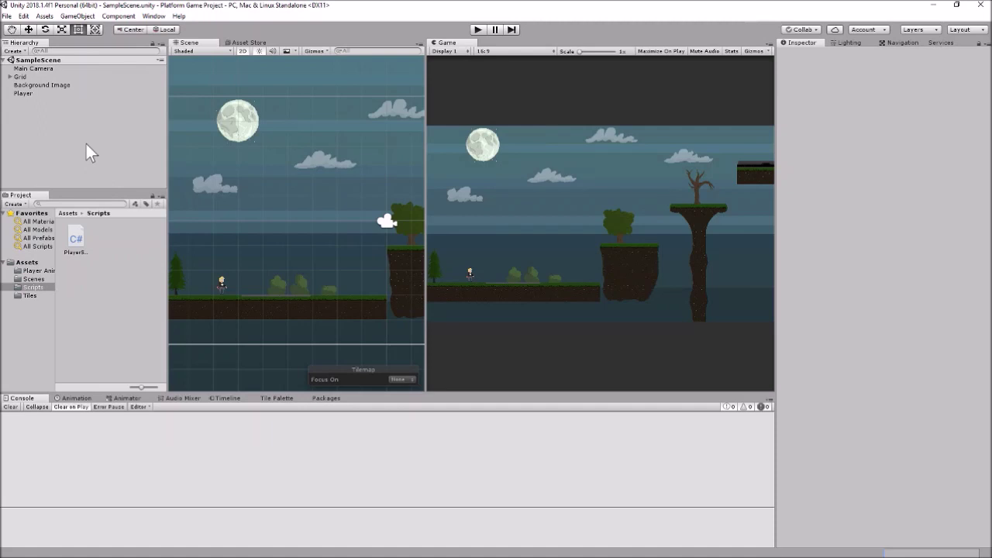
- List all available packages in the Package Manager and select Cinemachine
{"action": "left_click", "coordinate": [327, 398]}
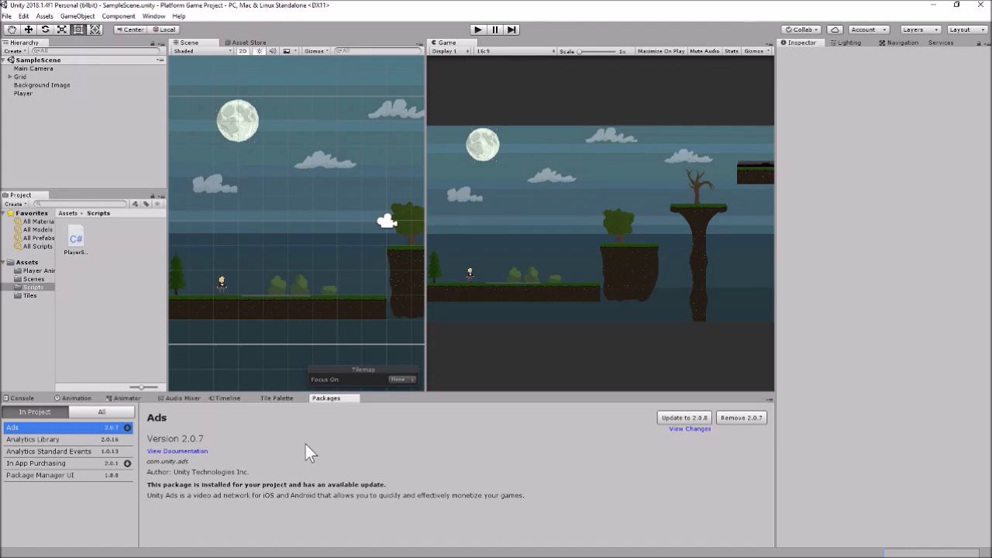
{"action": "left_click", "coordinate": [155, 17]}
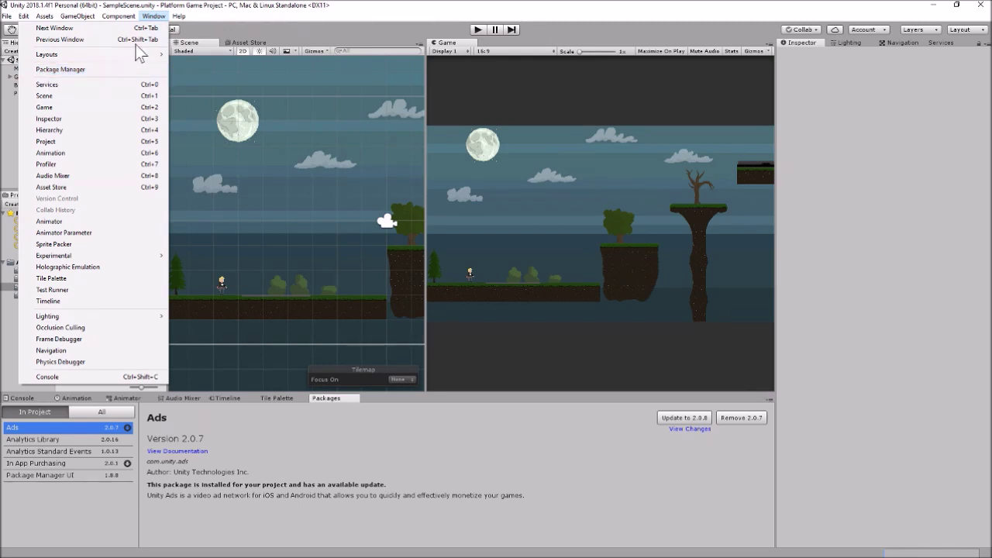
{"action": "left_click", "coordinate": [154, 16]}
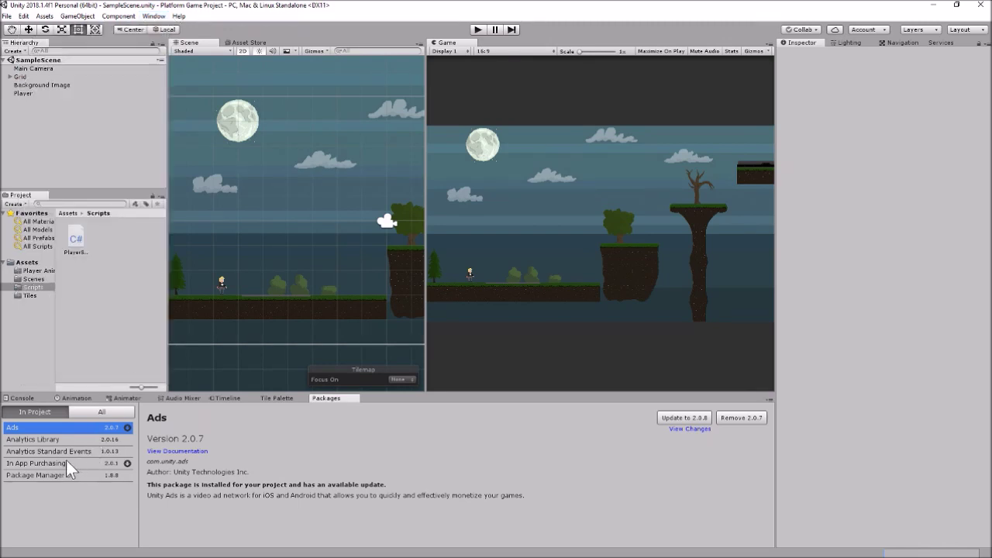
{"action": "left_click", "coordinate": [95, 413]}
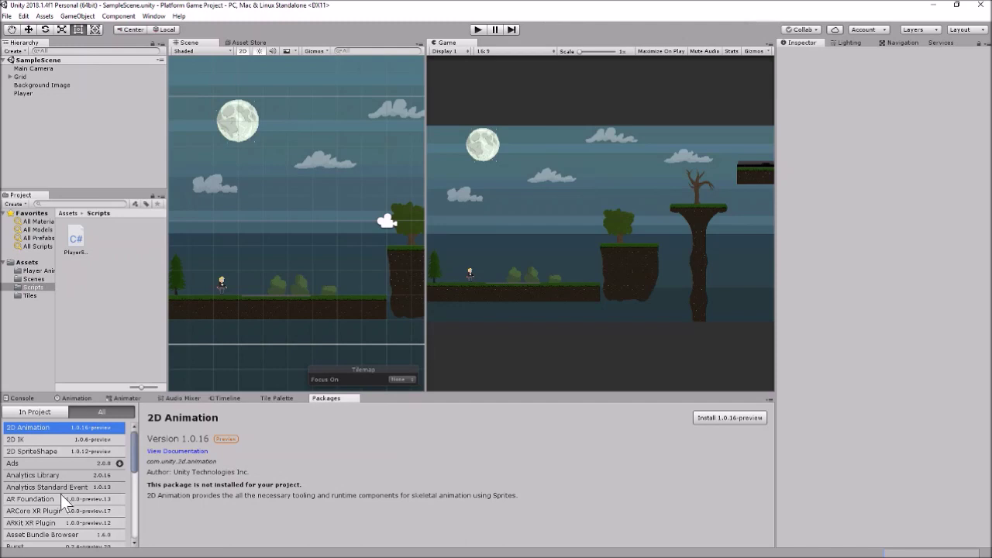
{"action": "scroll", "coordinate": [61, 494], "scroll_direction": "down", "scroll_amount": 5}
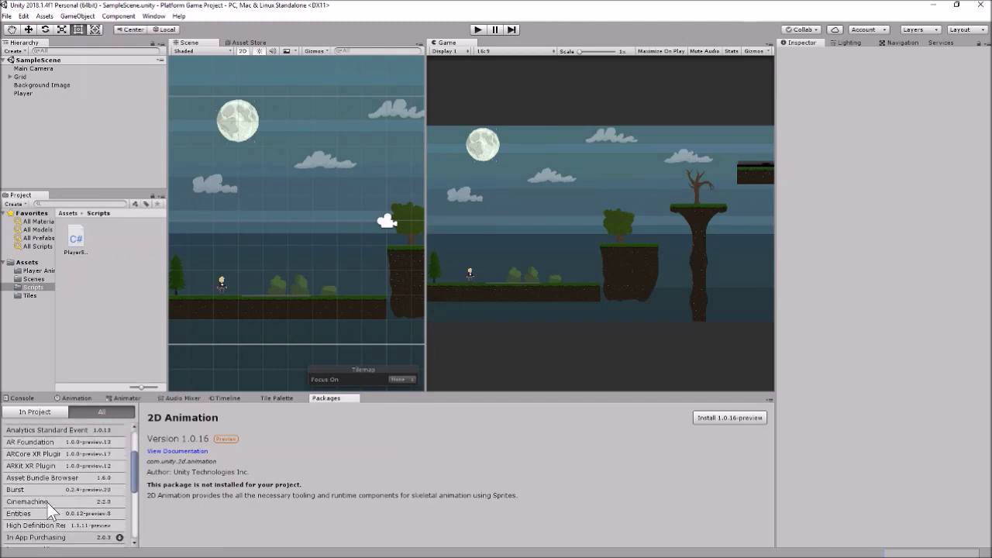
{"action": "left_click", "coordinate": [52, 502]}
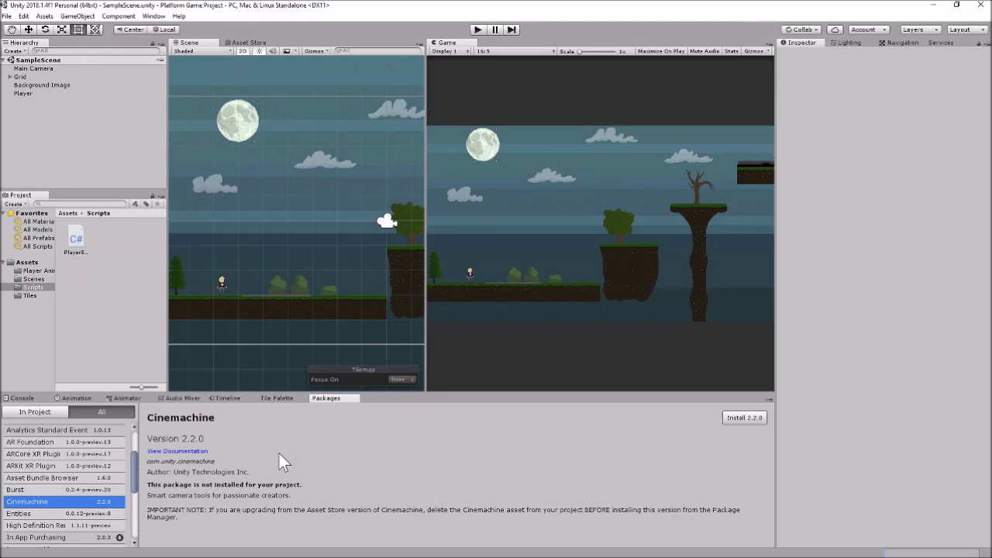
- Review Cinemachine's page in the Asset Store in an enlarged view and return to the scene
{"action": "left_click", "coordinate": [248, 43]}
{"action": "left_click_drag", "start_coordinate": [427, 277], "coordinate": [593, 262]}
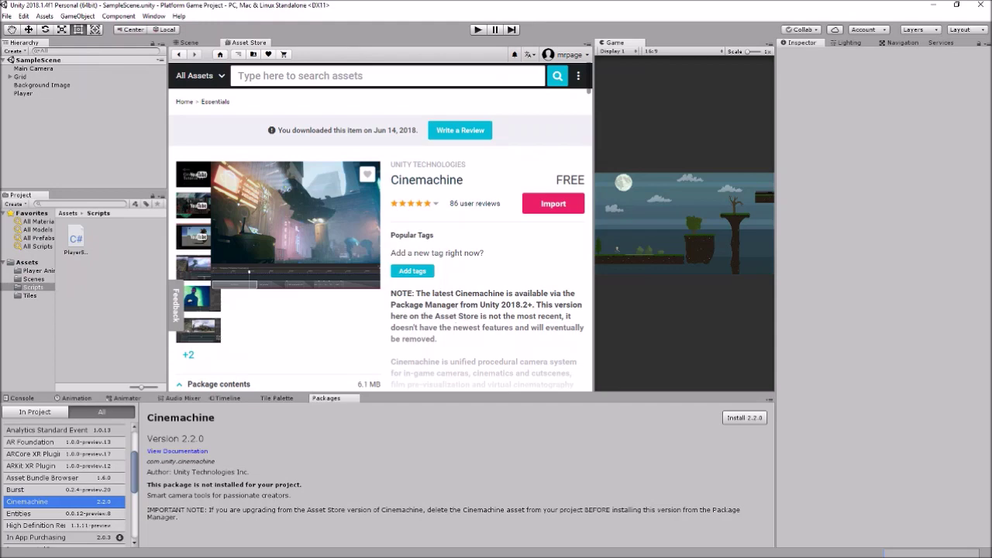
{"action": "scroll", "coordinate": [455, 310], "scroll_direction": "down", "scroll_amount": 3}
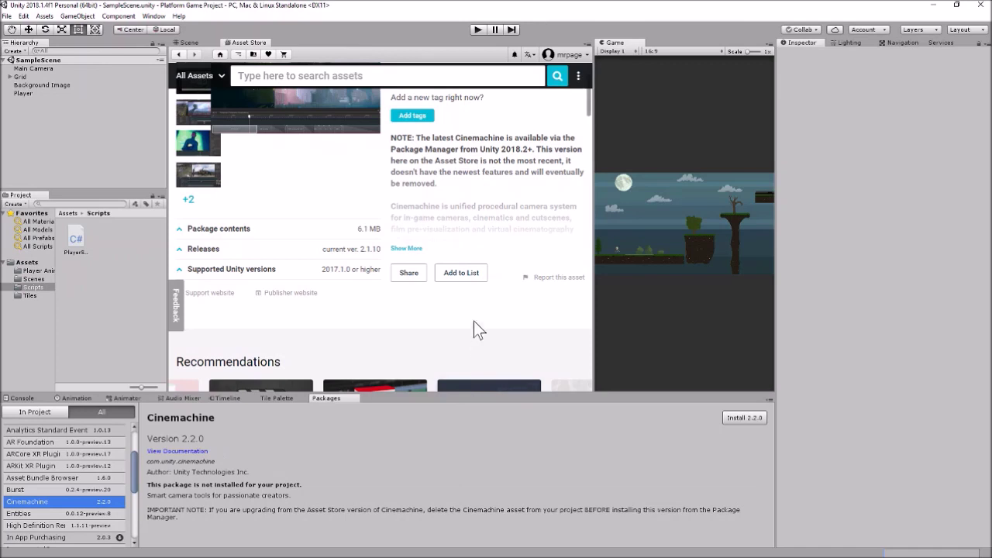
{"action": "scroll", "coordinate": [469, 322], "scroll_direction": "up", "scroll_amount": 3}
{"action": "left_click", "coordinate": [188, 43]}
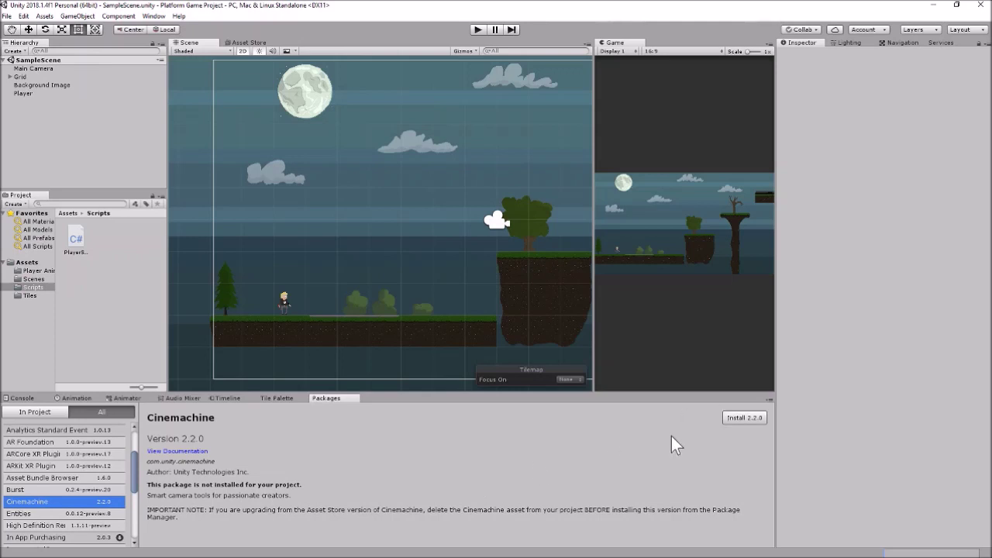
- Install the Cinemachine 2.2.0 package, check its entry among the project's packages and return to the console
{"action": "left_click", "coordinate": [731, 419]}
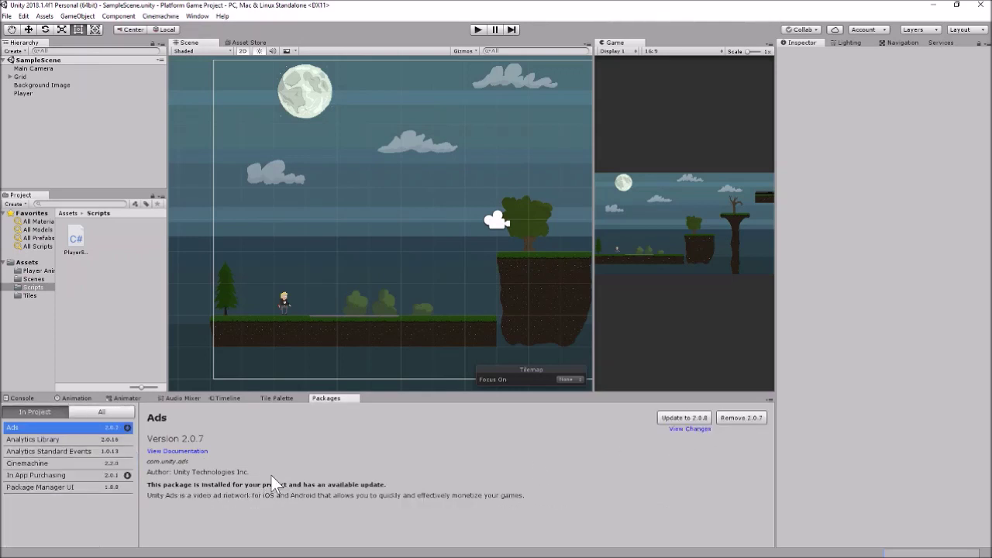
{"action": "left_click", "coordinate": [28, 463]}
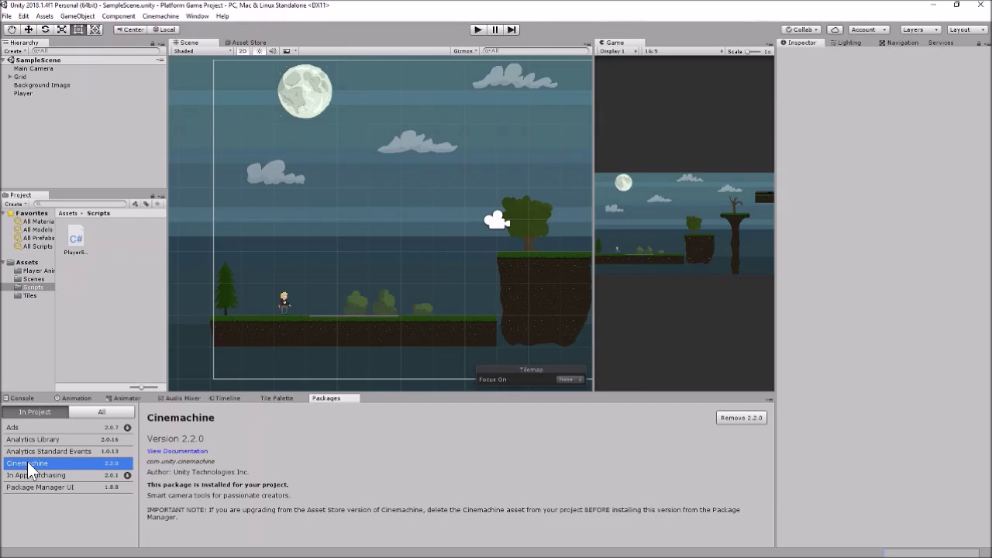
{"action": "left_click", "coordinate": [30, 398]}
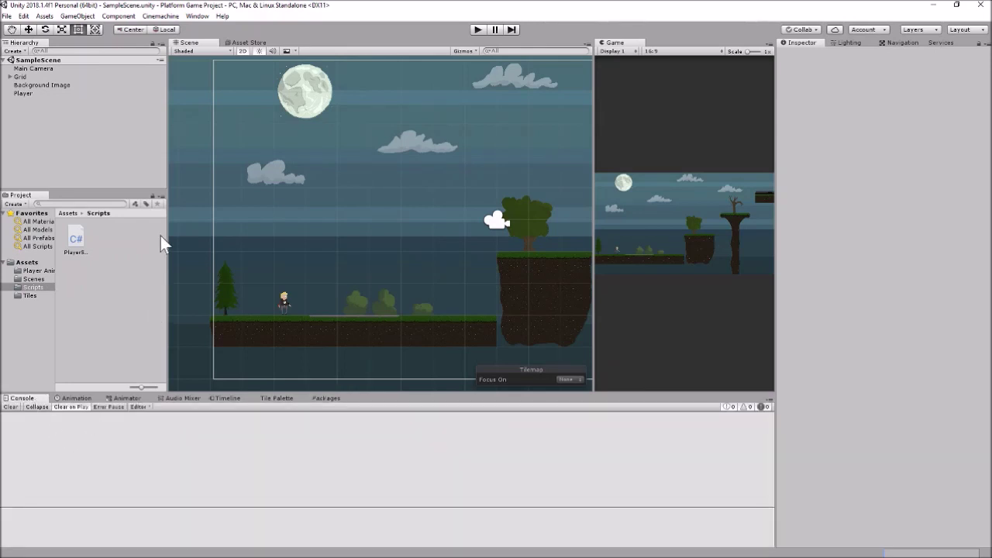
- Create a Cinemachine 2D camera in the scene and select it
{"action": "left_click", "coordinate": [161, 16]}
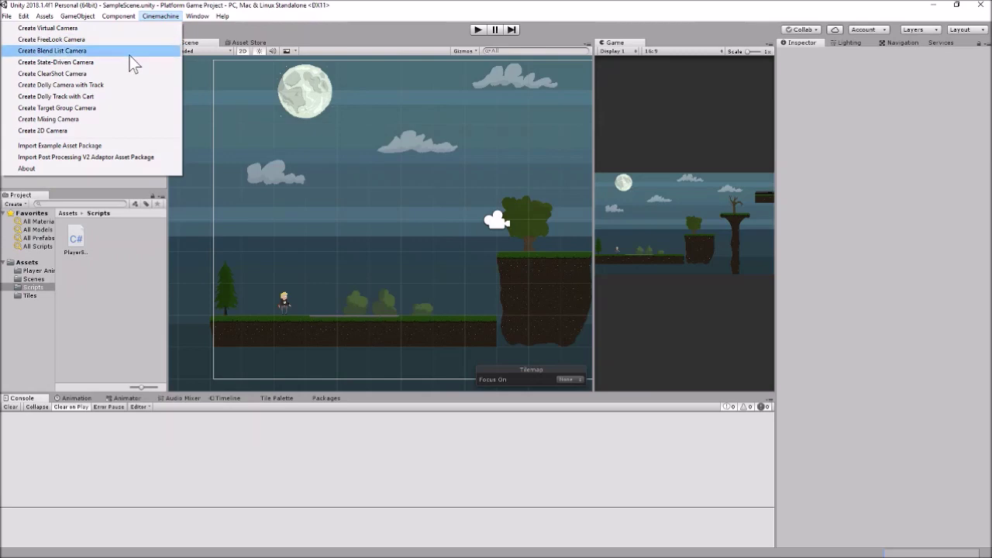
{"action": "left_click", "coordinate": [77, 132]}
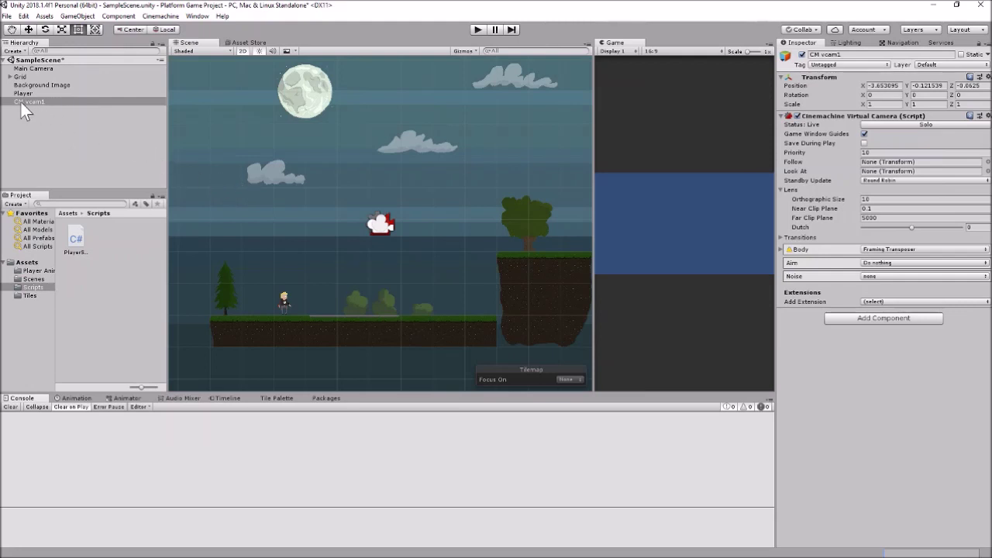
{"action": "left_click", "coordinate": [56, 102]}
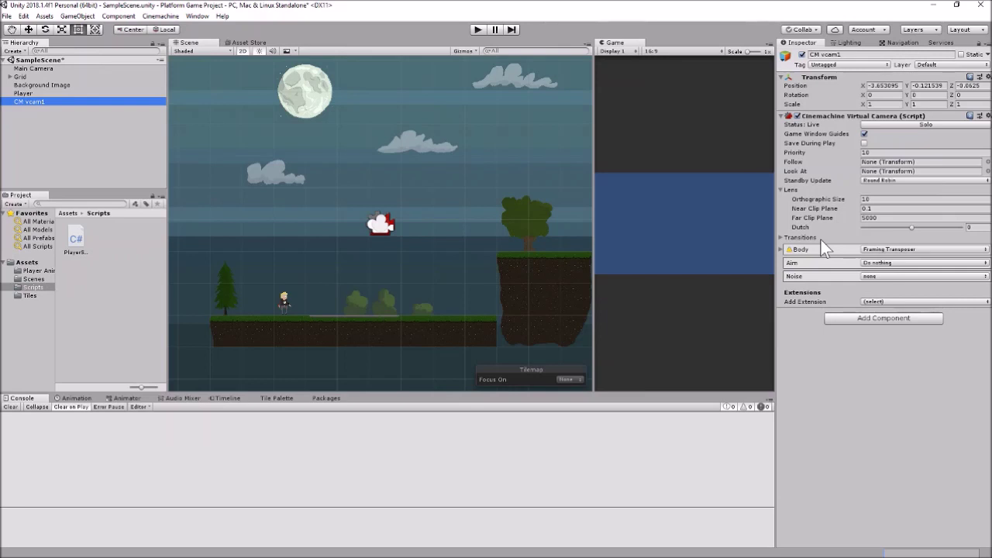
- Assign Player as the virtual camera's Follow target and enlarge the game view
{"action": "left_click", "coordinate": [791, 163]}
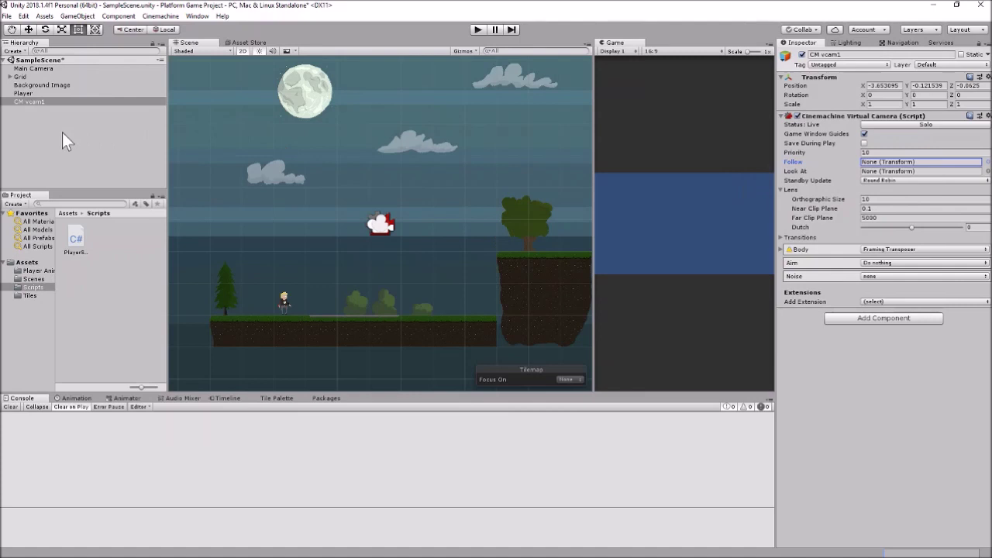
{"action": "left_click_drag", "start_coordinate": [32, 95], "coordinate": [884, 162]}
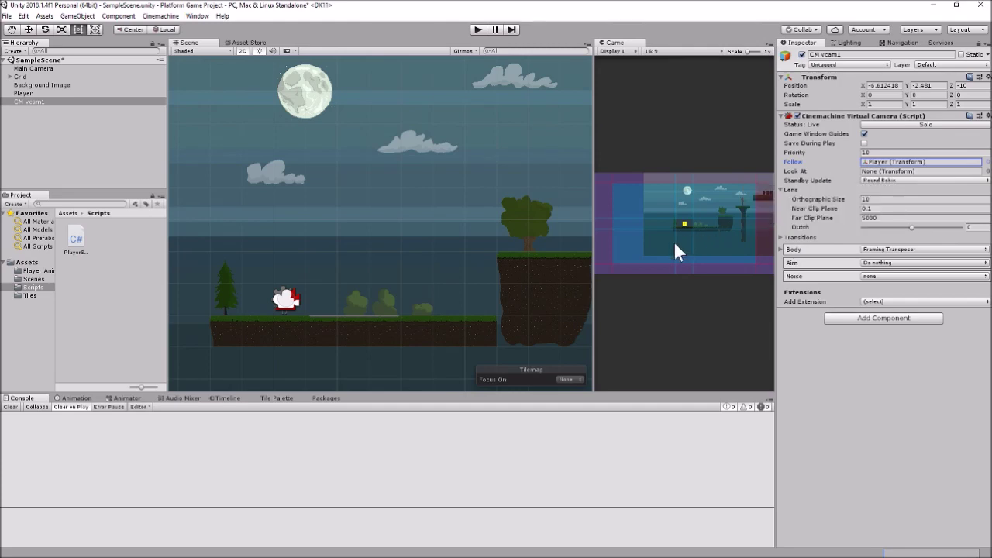
{"action": "left_click_drag", "start_coordinate": [591, 265], "coordinate": [418, 273]}
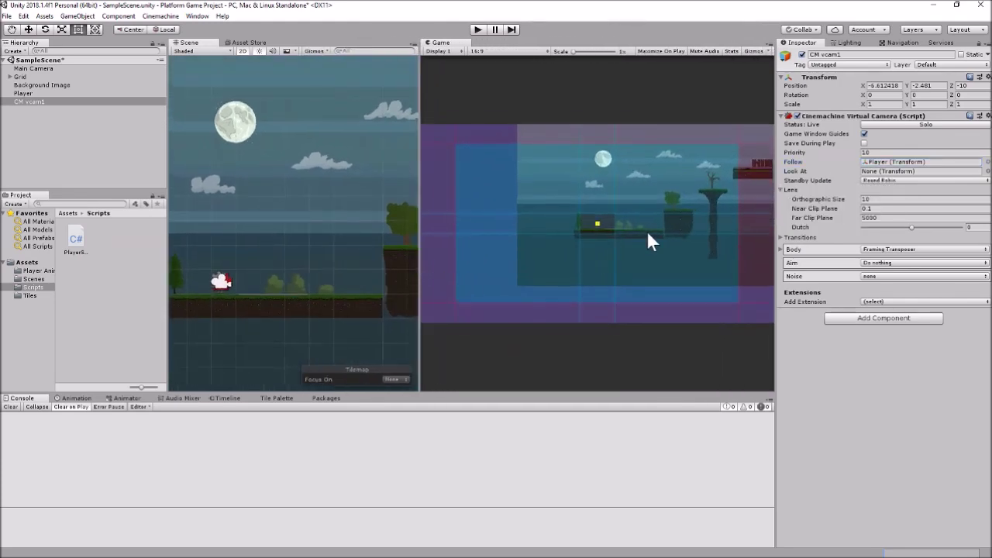
- Set the virtual camera's lens orthographic size to 3
{"action": "scroll", "coordinate": [575, 230], "scroll_direction": "up", "scroll_amount": 5}
{"action": "scroll", "coordinate": [584, 231], "scroll_direction": "down", "scroll_amount": 5}
{"action": "left_click_drag", "start_coordinate": [837, 203], "coordinate": [728, 229]}
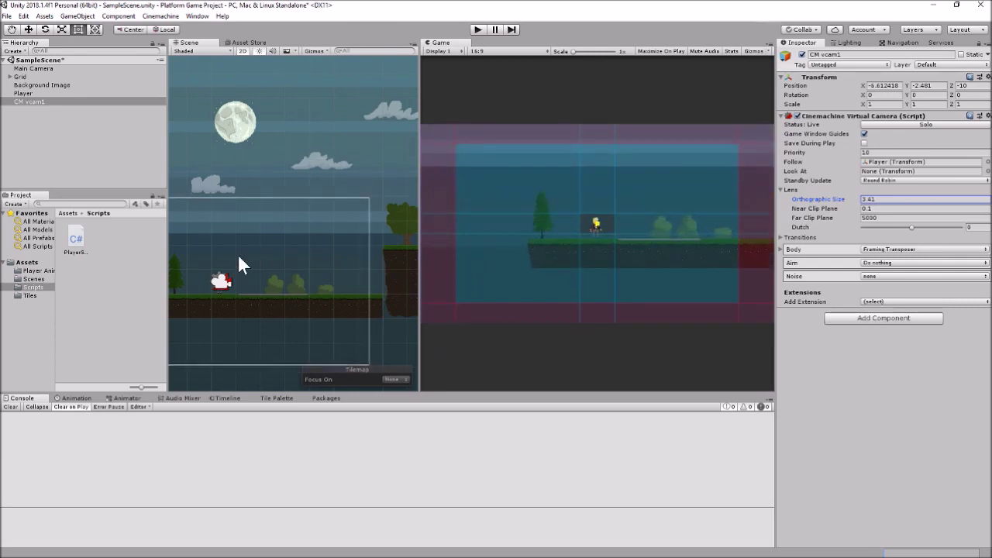
{"action": "scroll", "coordinate": [223, 242], "scroll_direction": "down", "scroll_amount": 3}
{"action": "middle_click_drag", "start_coordinate": [224, 244], "coordinate": [295, 229]}
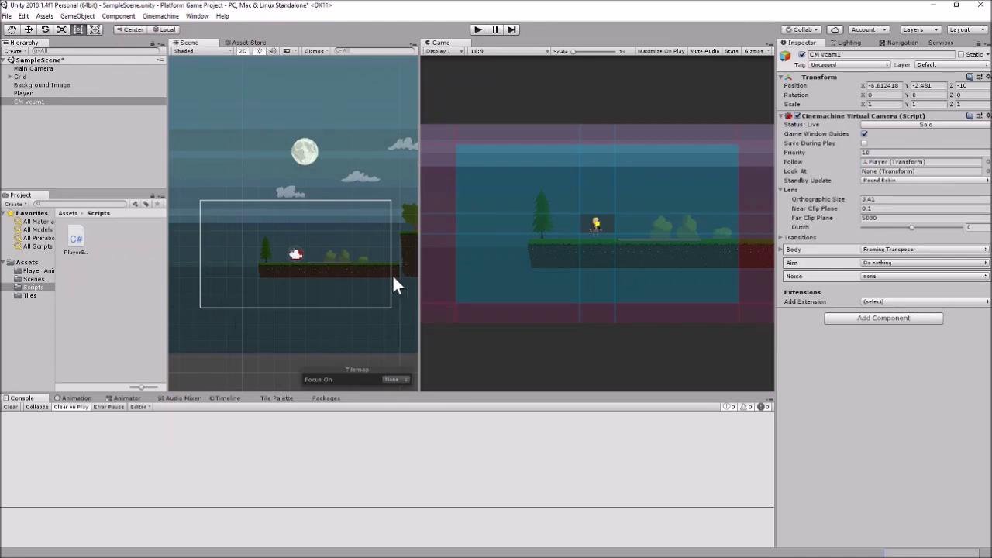
{"action": "left_click", "coordinate": [877, 200]}
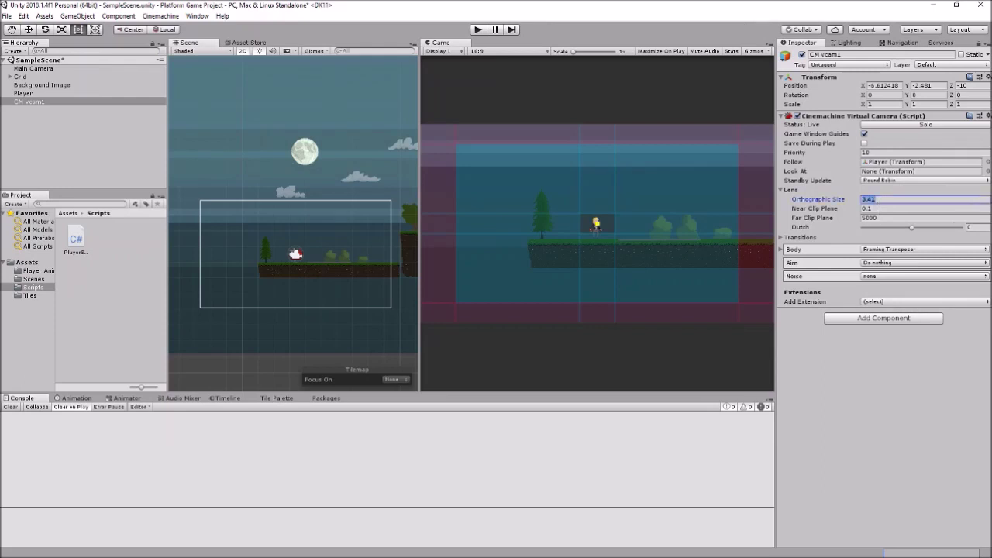
{"action": "type", "text": "3"}
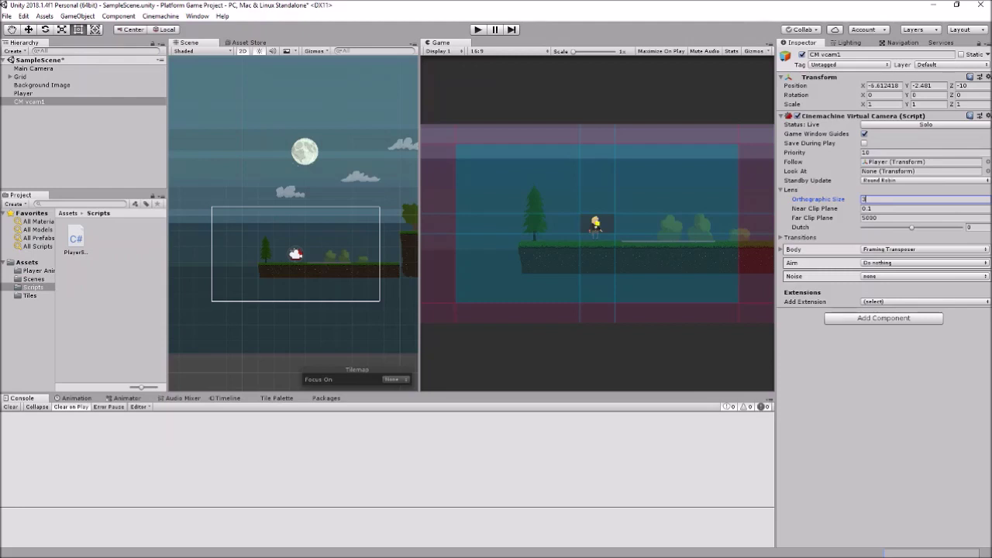
- Run the game and walk the player back and forth along the ground platform to check the camera's horizontal following
{"action": "left_click", "coordinate": [477, 29]}
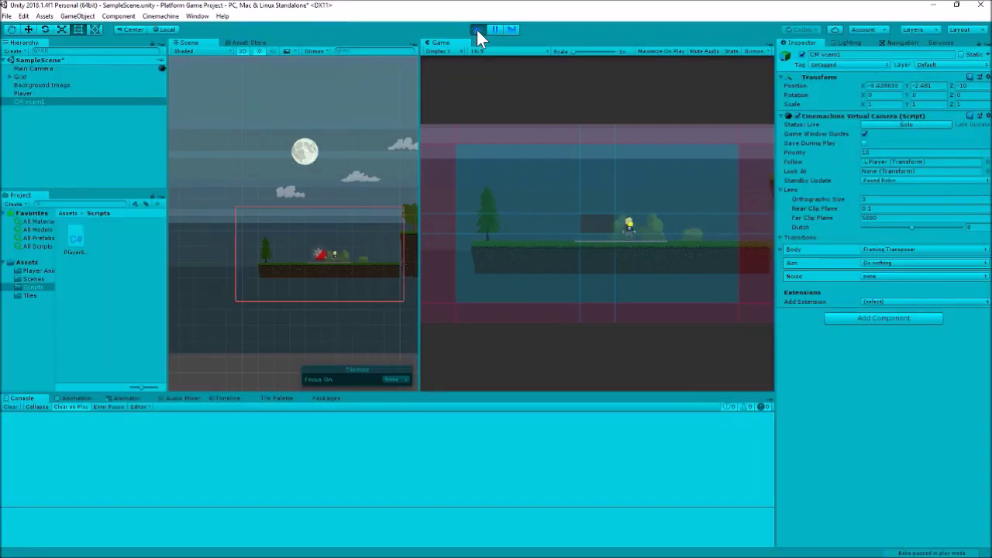
{"action": "key", "text": "Left"}
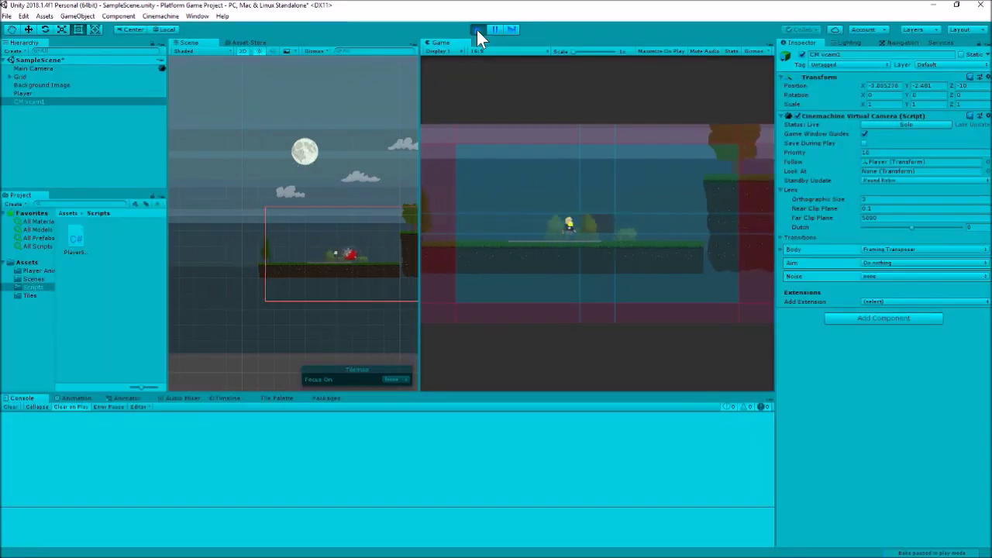
{"action": "key", "text": "Left"}
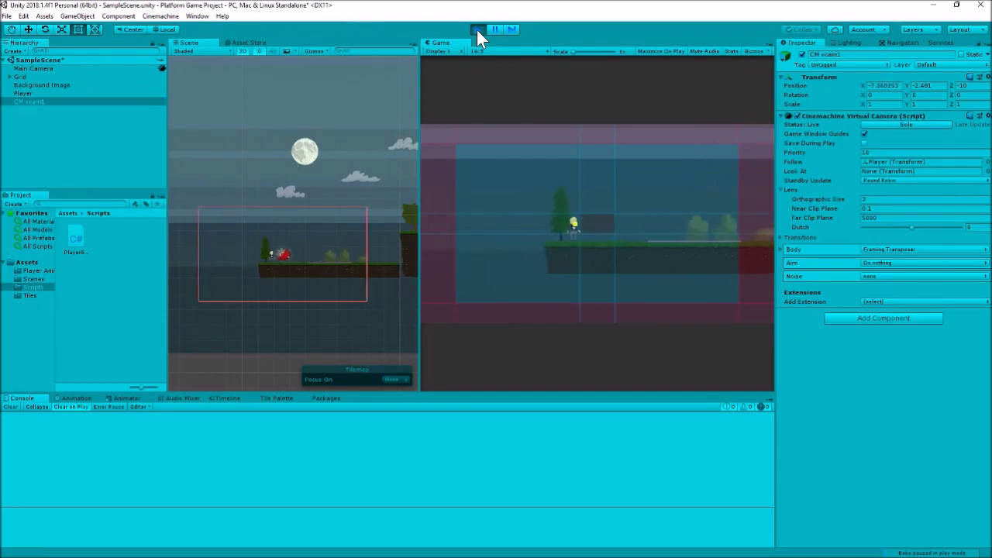
{"action": "key", "text": "Right"}
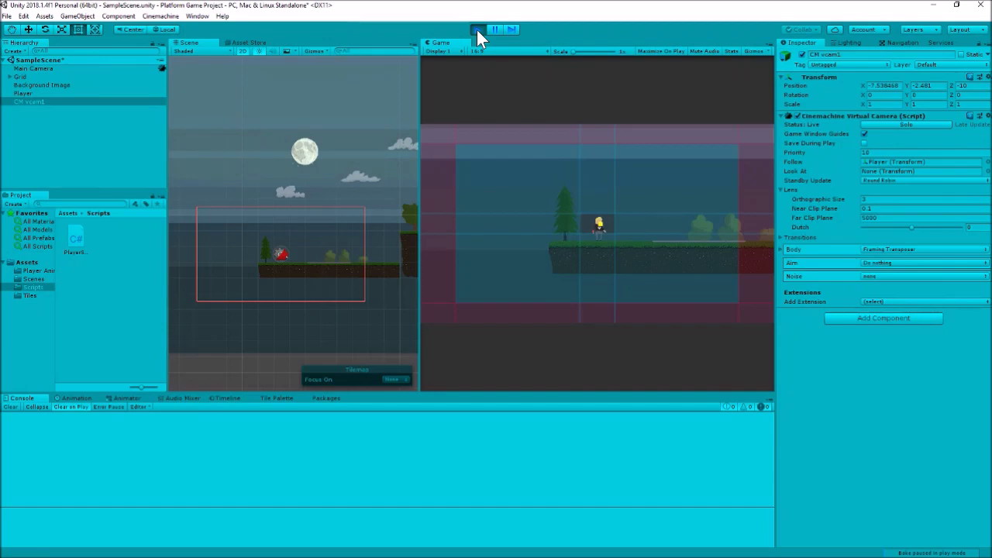
{"action": "key", "text": "Left"}
{"action": "key", "text": "Right"}
{"action": "key", "text": "Right"}
{"action": "key", "text": "Right"}
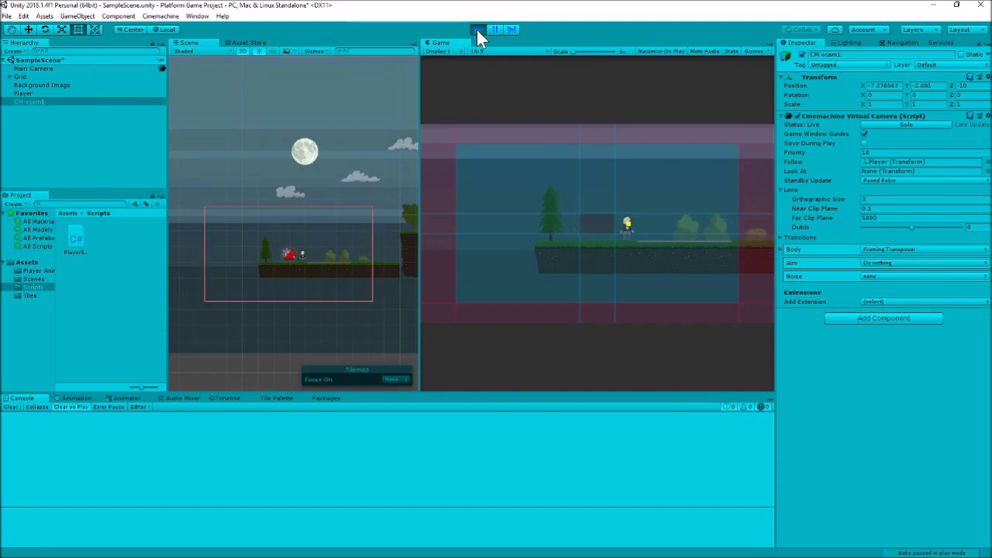
{"action": "key", "text": "Right"}
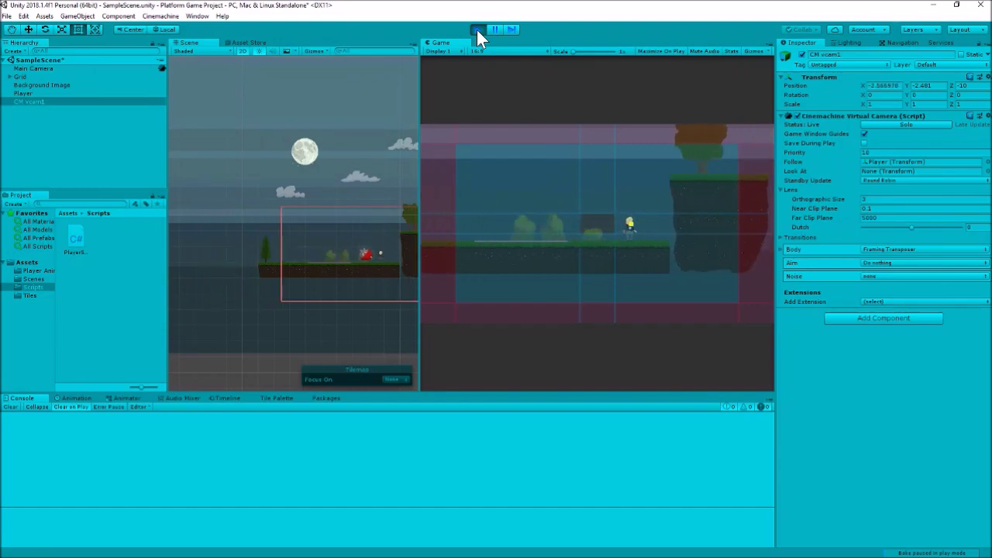
{"action": "key", "text": "Left"}
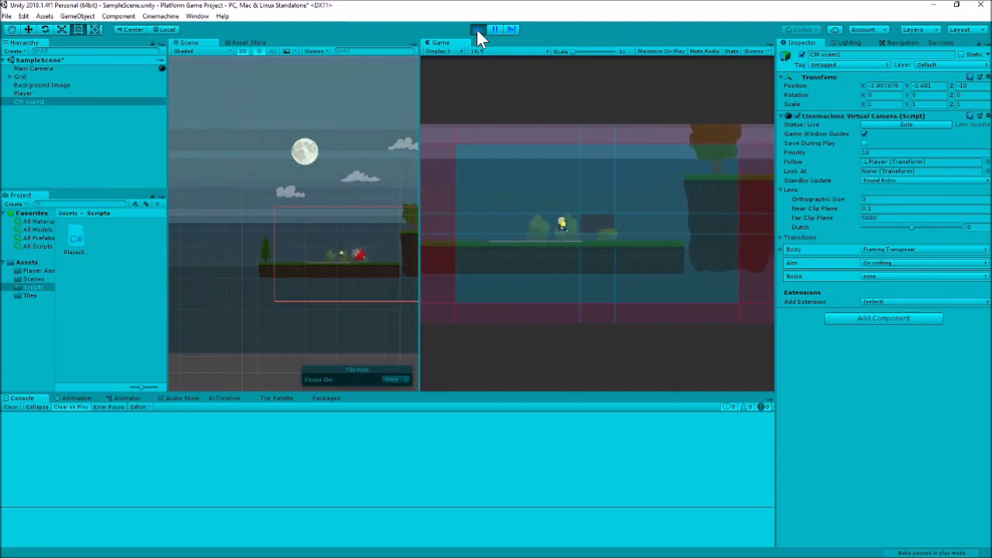
{"action": "key", "text": "Left"}
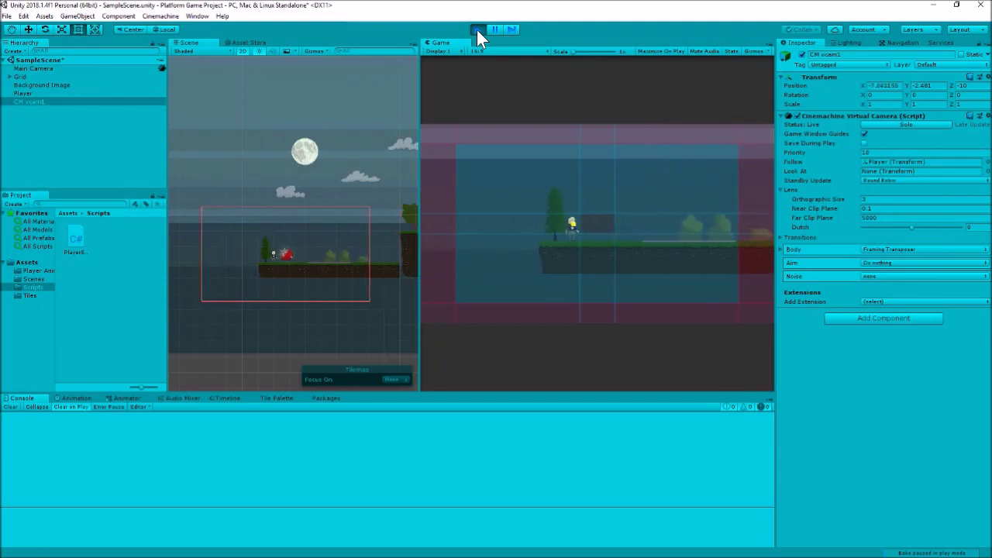
{"action": "key", "text": "Right"}
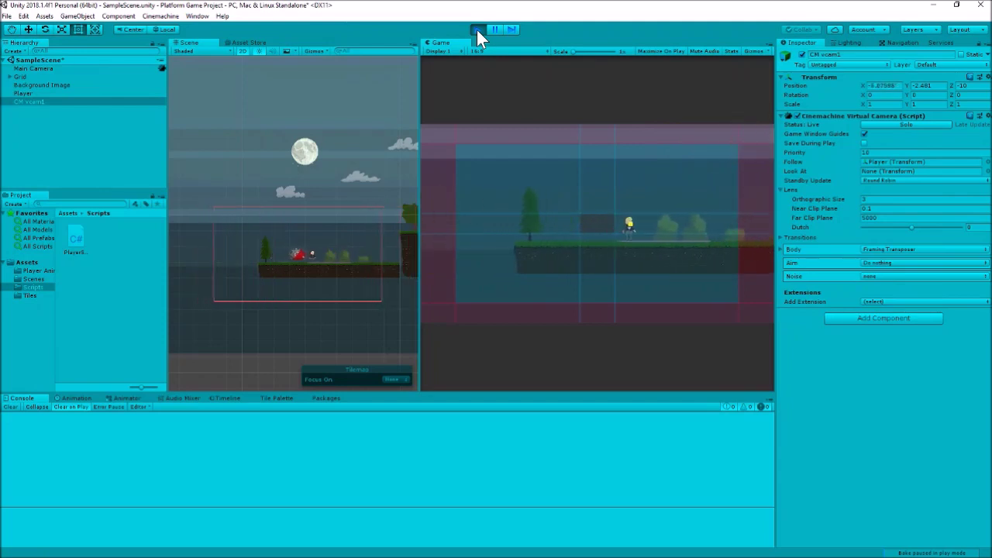
- Make the player jump and move about to check the camera's vertical following, and stop the game
{"action": "key", "text": "space"}
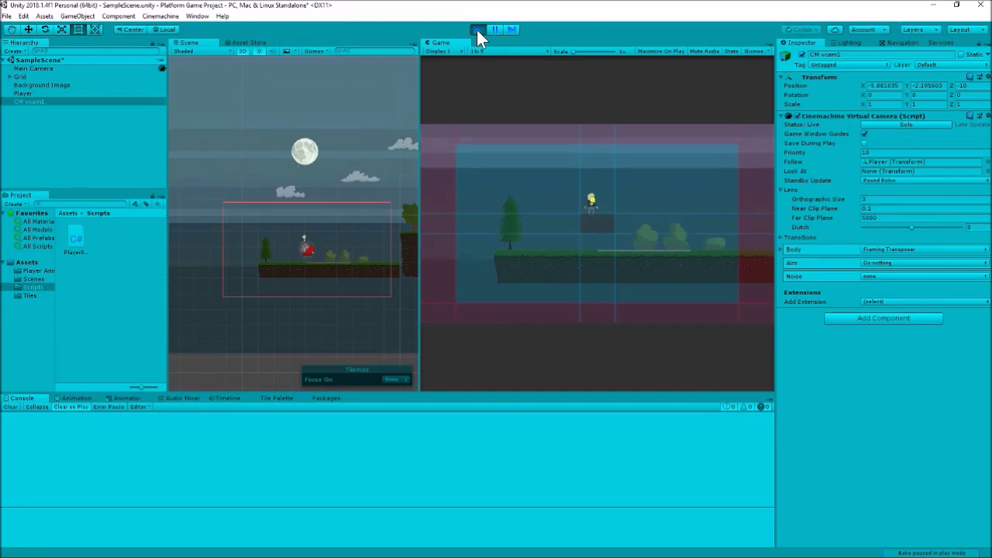
{"action": "key", "text": "space"}
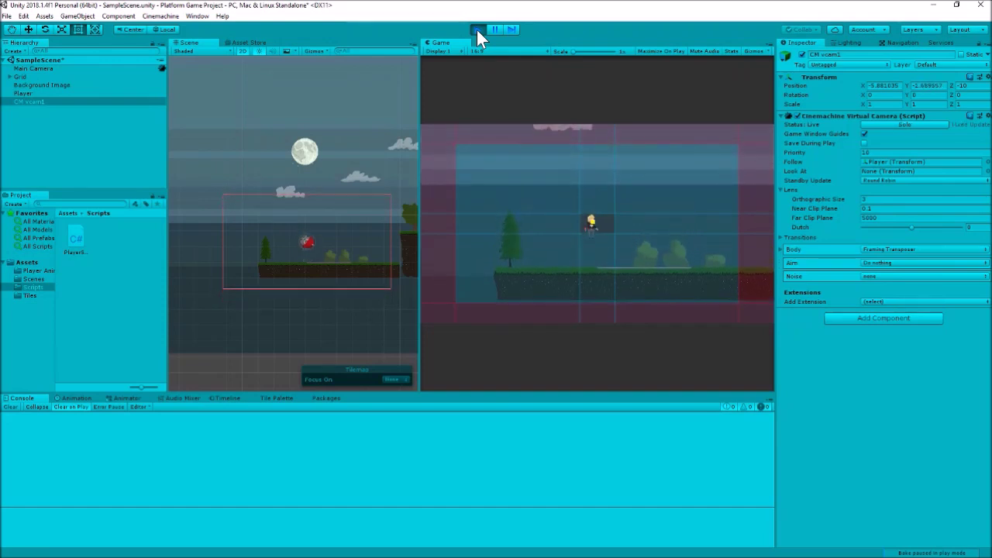
{"action": "key", "text": "Right"}
{"action": "key", "text": "Right"}
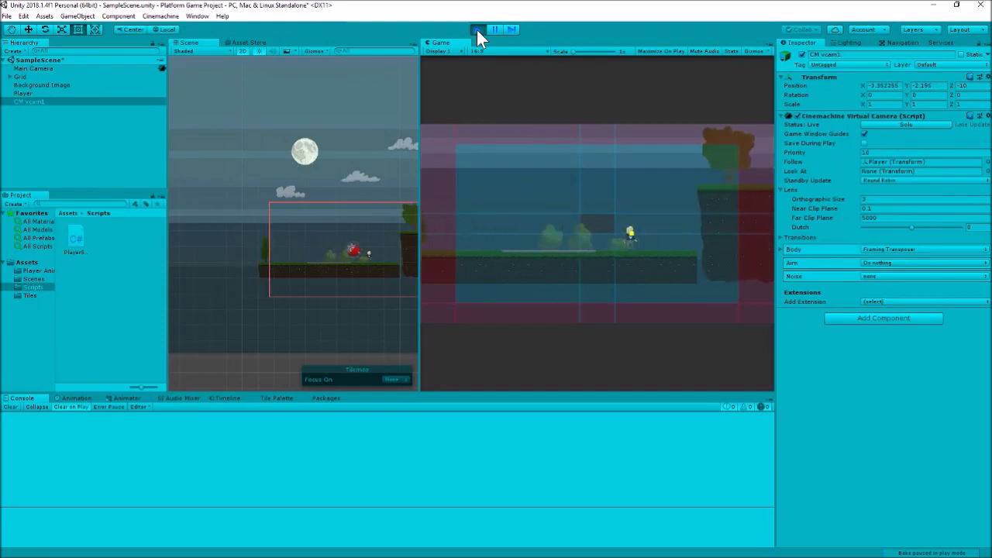
{"action": "key", "text": "space"}
{"action": "key", "text": "Left"}
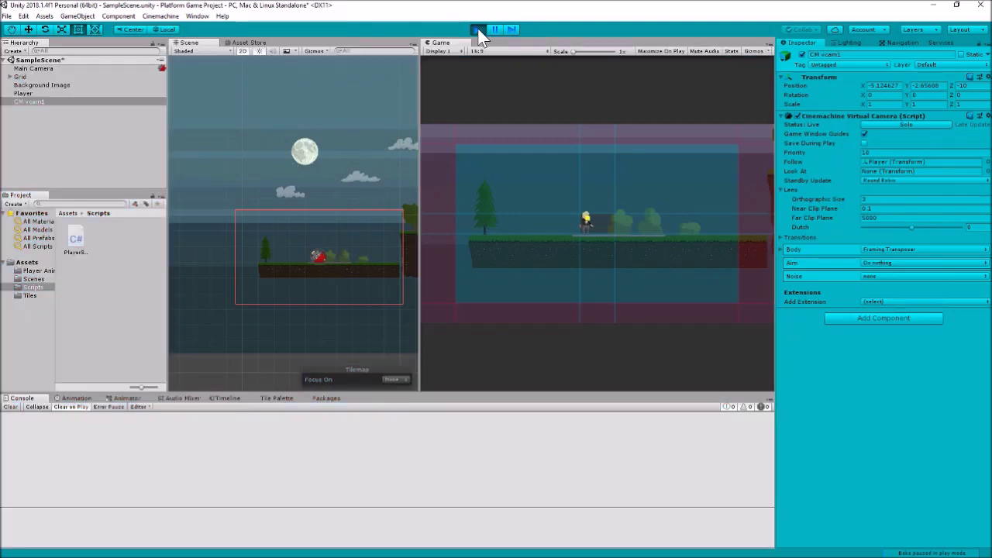
{"action": "left_click", "coordinate": [478, 29]}
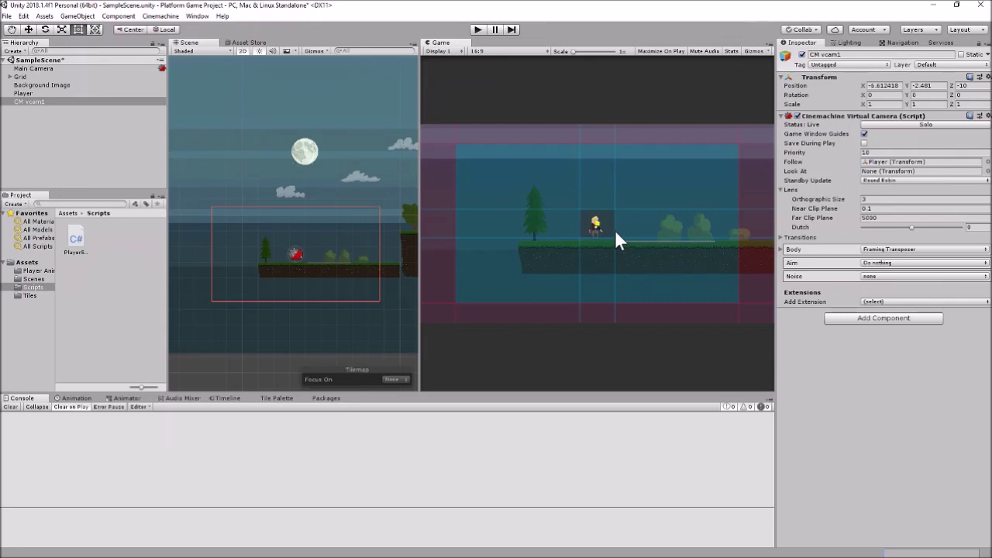
- Enlarge the virtual camera's dead zone around the player in both width and height using the game window guides
{"action": "left_click_drag", "start_coordinate": [613, 227], "coordinate": [601, 177]}
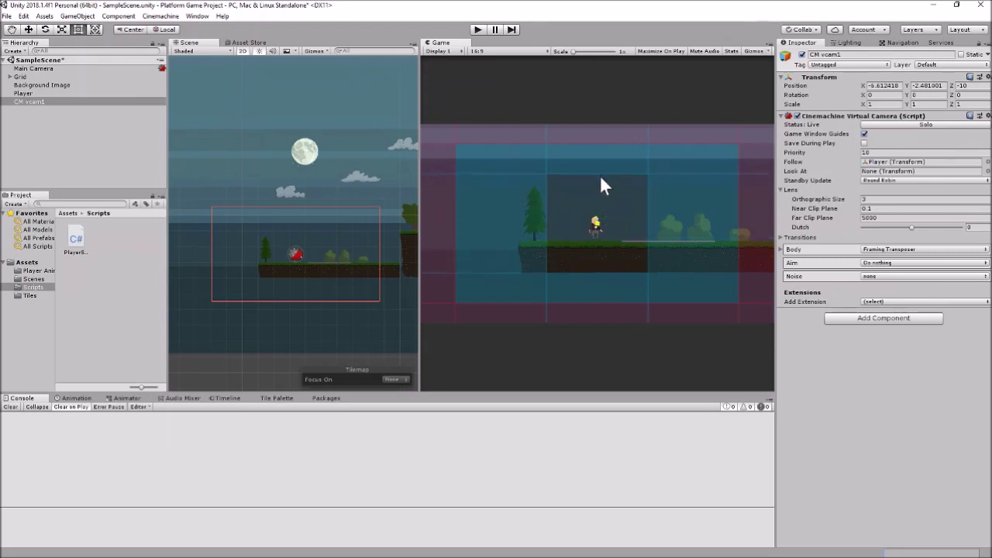
{"action": "left_click_drag", "start_coordinate": [648, 258], "coordinate": [657, 258]}
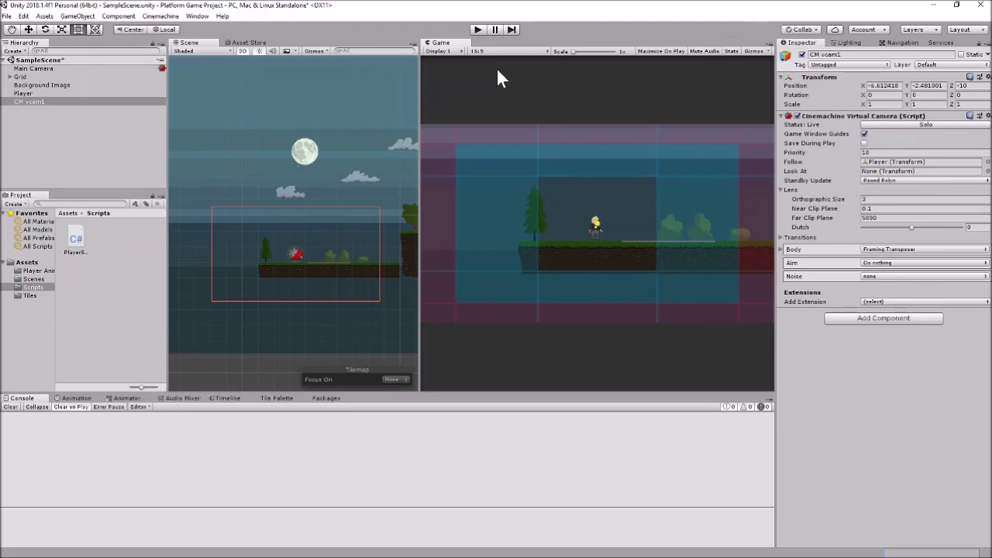
- Run the game, walk and jump the player within and beyond the enlarged dead zone to test the camera, and stop the game
{"action": "left_click", "coordinate": [475, 30]}
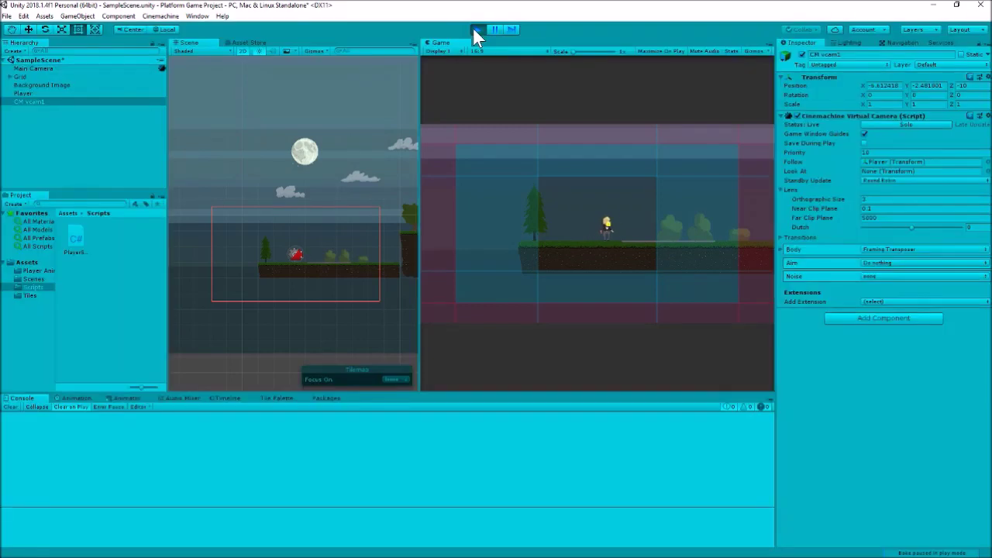
{"action": "key", "text": "Right"}
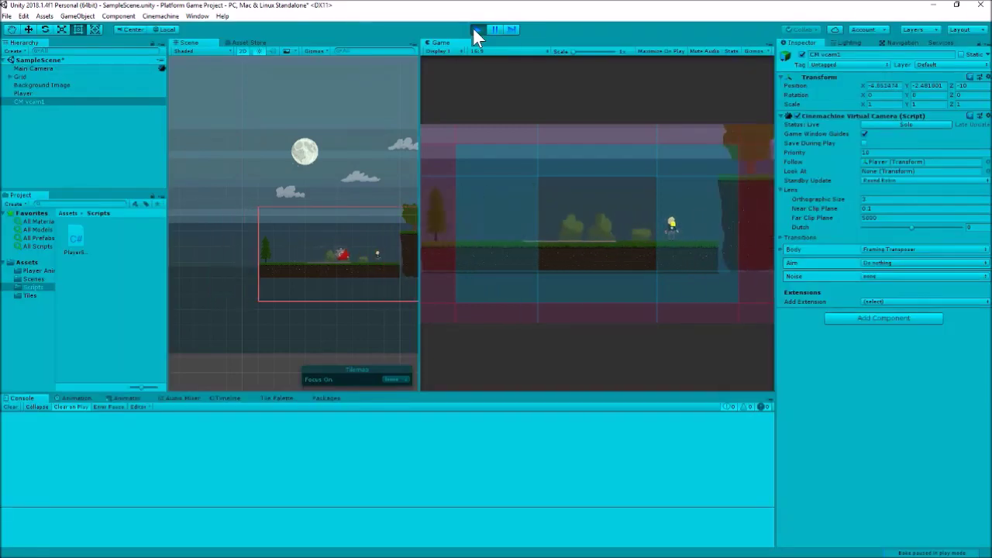
{"action": "key", "text": "Left"}
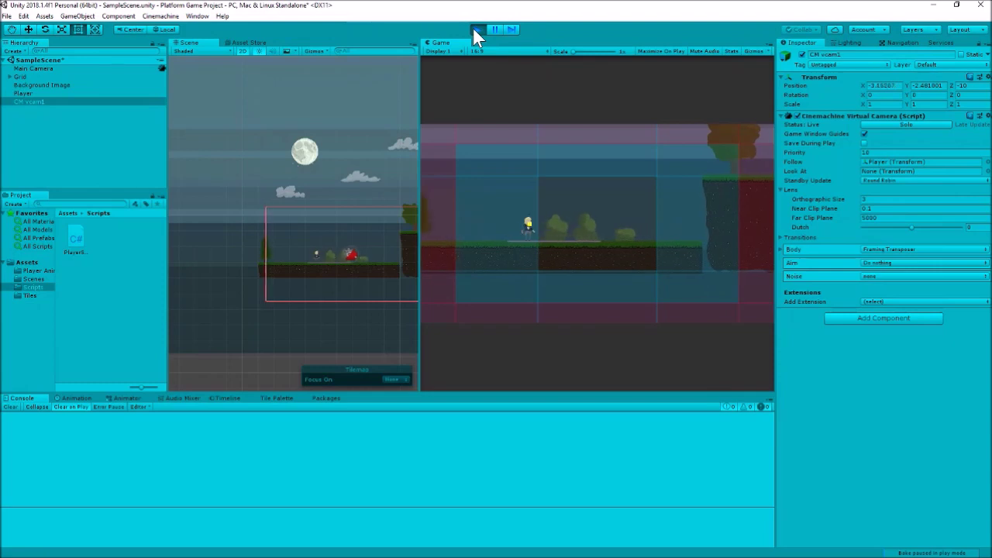
{"action": "key", "text": "Right"}
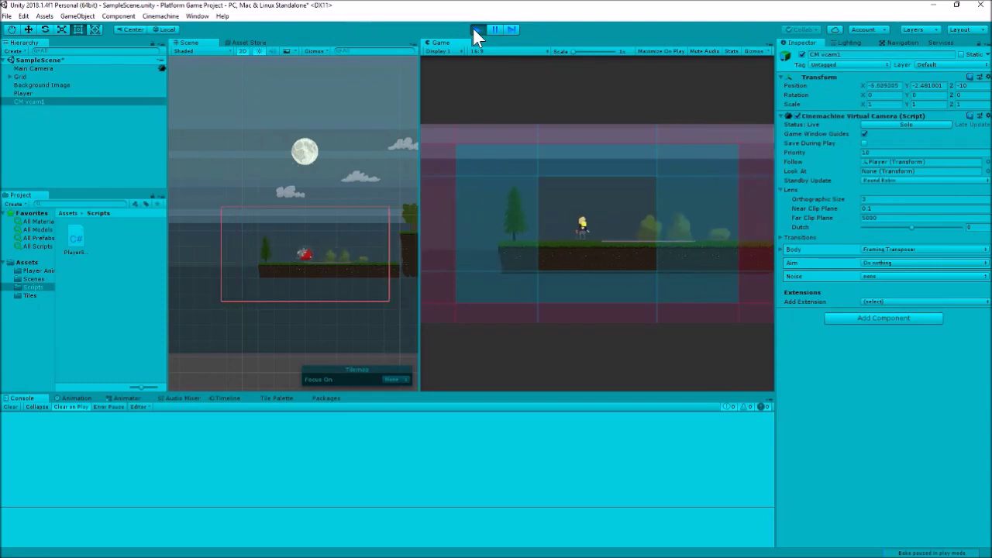
{"action": "key", "text": "space"}
{"action": "key", "text": "Right"}
{"action": "key", "text": "space"}
{"action": "key", "text": "Left"}
{"action": "key", "text": "space"}
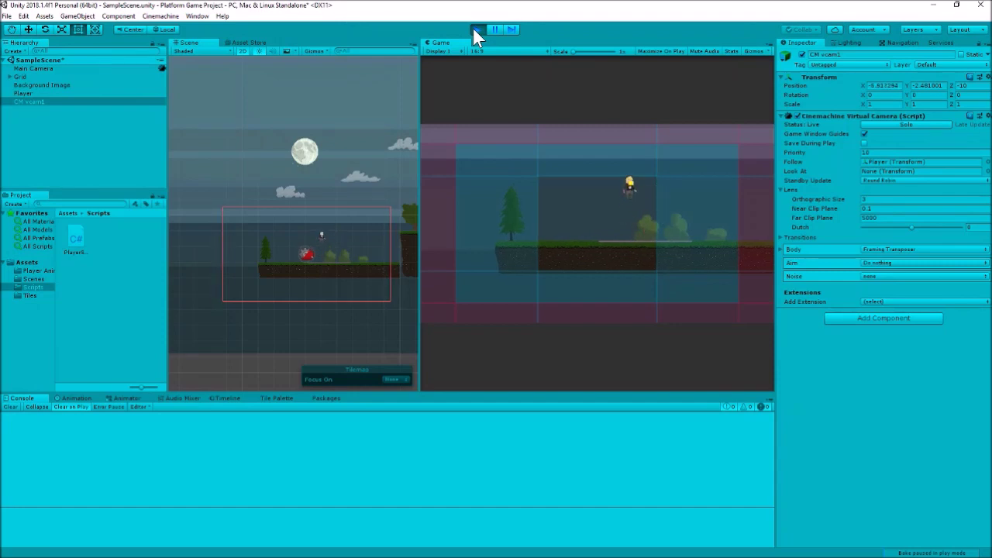
{"action": "key", "text": "Right"}
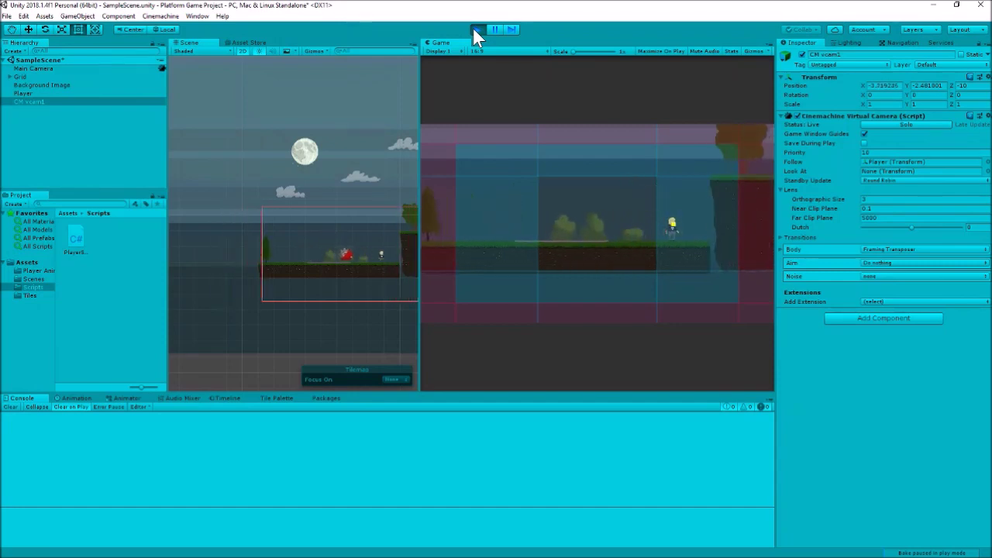
{"action": "key", "text": "Left"}
{"action": "key", "text": "space"}
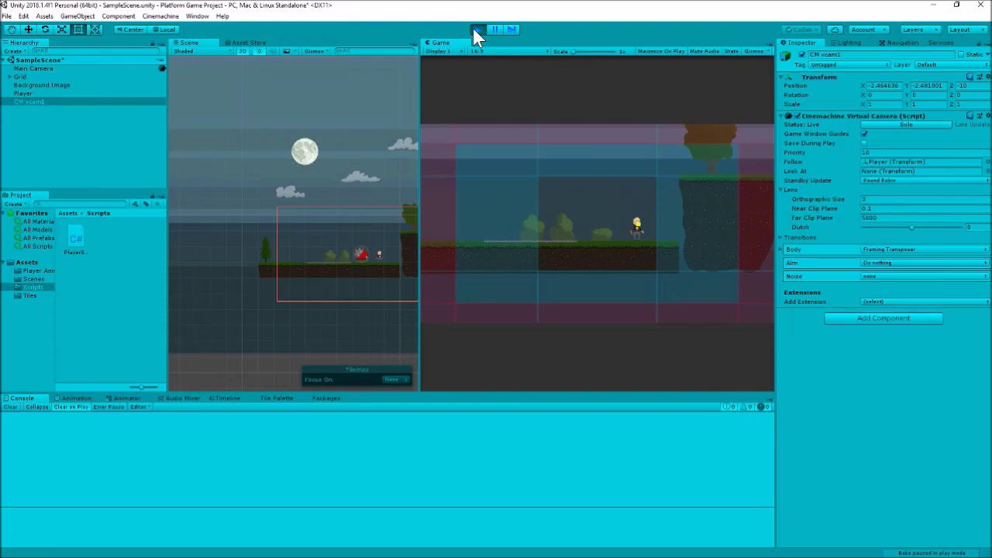
{"action": "key", "text": "Left"}
{"action": "key", "text": "Right"}
{"action": "key", "text": "space"}
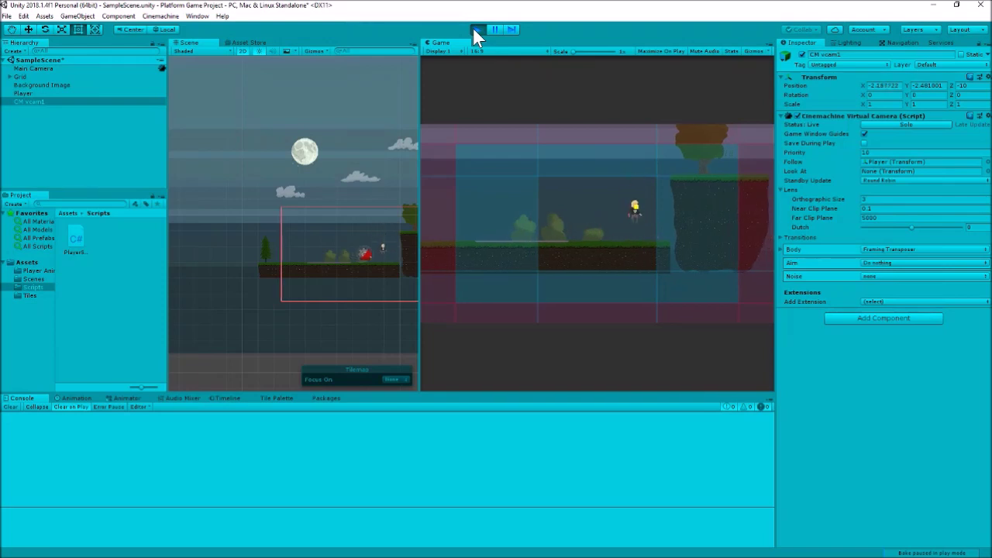
{"action": "left_click", "coordinate": [475, 33]}
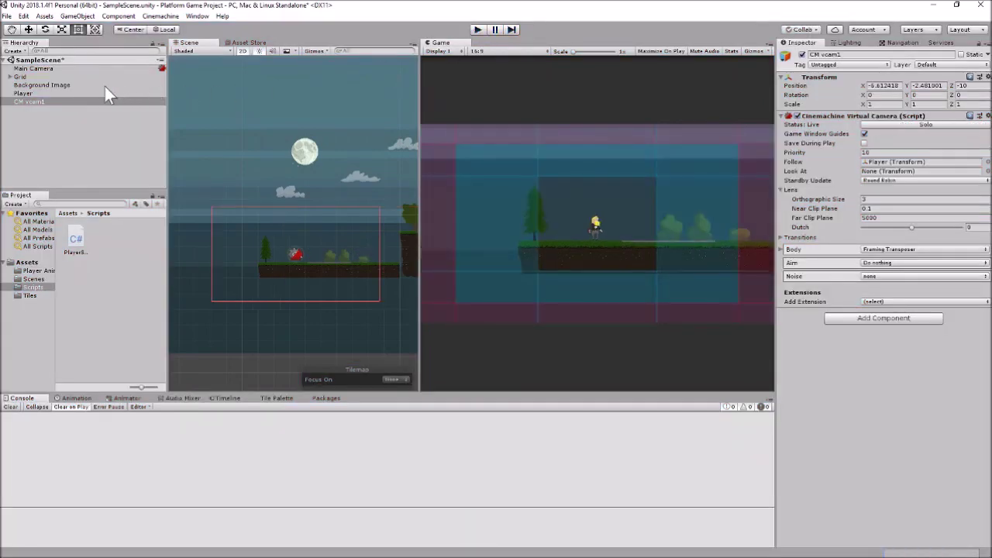
- Set the Jump Force of the Player object's Player Script to 400
{"action": "left_click", "coordinate": [44, 94]}
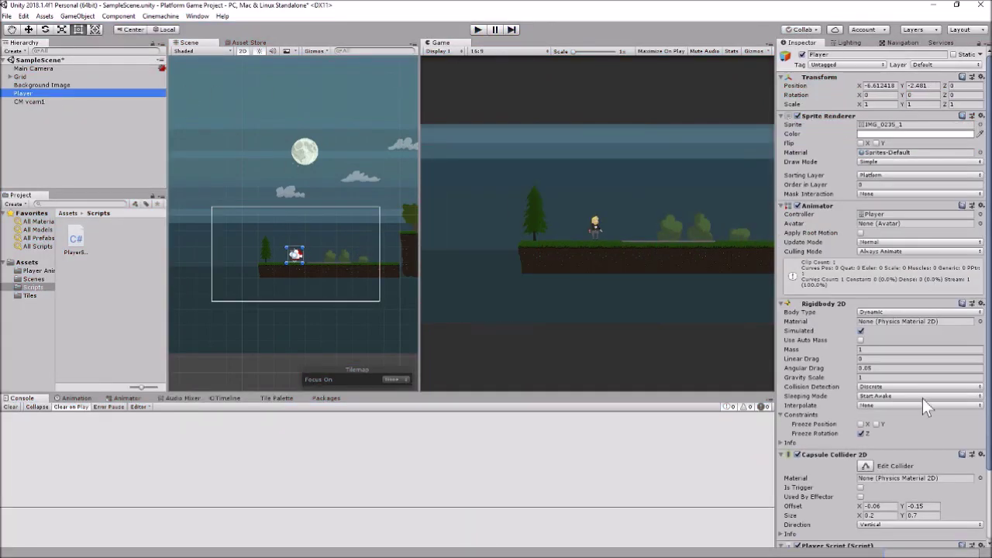
{"action": "scroll", "coordinate": [841, 437], "scroll_direction": "down", "scroll_amount": 3}
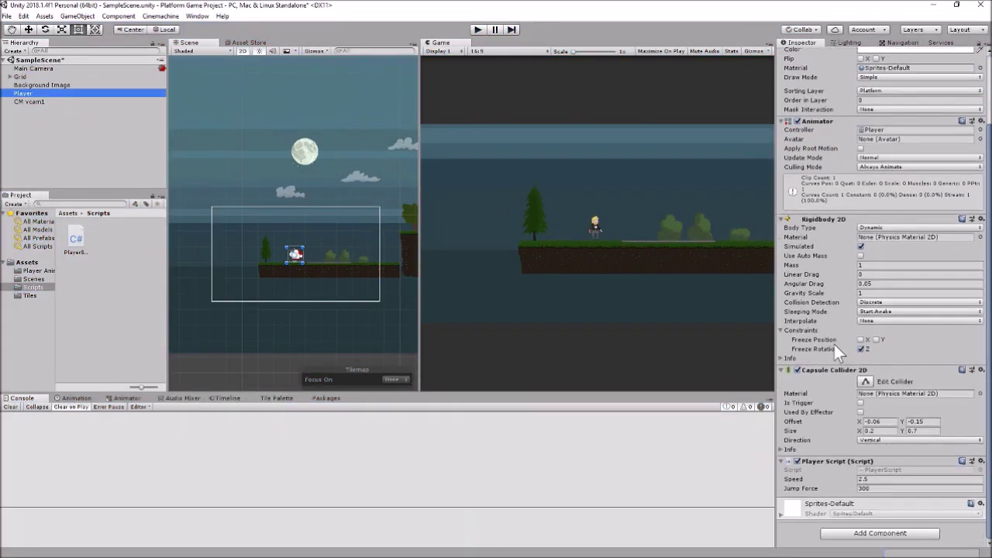
{"action": "left_click", "coordinate": [862, 488]}
{"action": "type", "text": "400"}
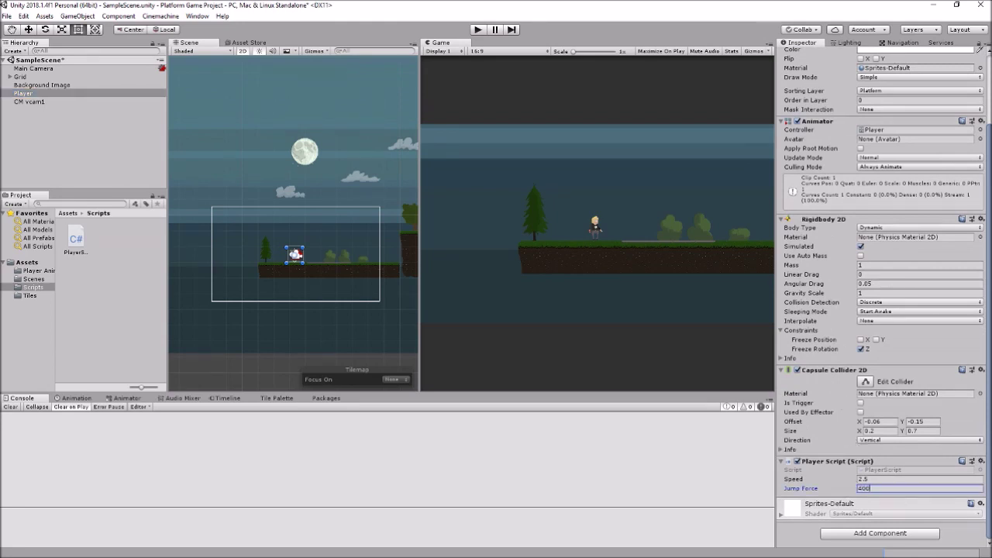
- Run the game, jump the player onto the raised tree platform and select CM vcam1 to inspect its guides
{"action": "left_click", "coordinate": [478, 30]}
{"action": "key", "text": "Right"}
{"action": "key", "text": "Right"}
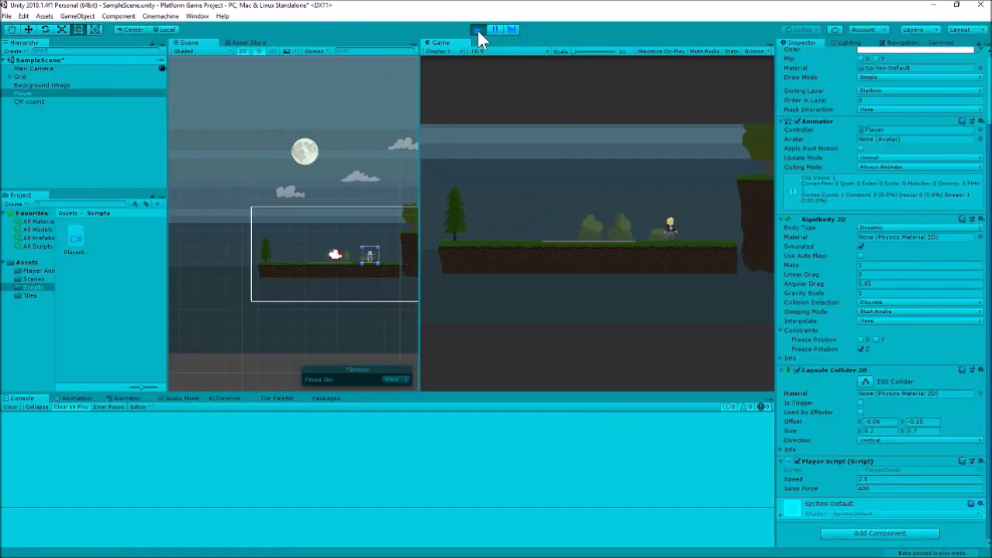
{"action": "key", "text": "space"}
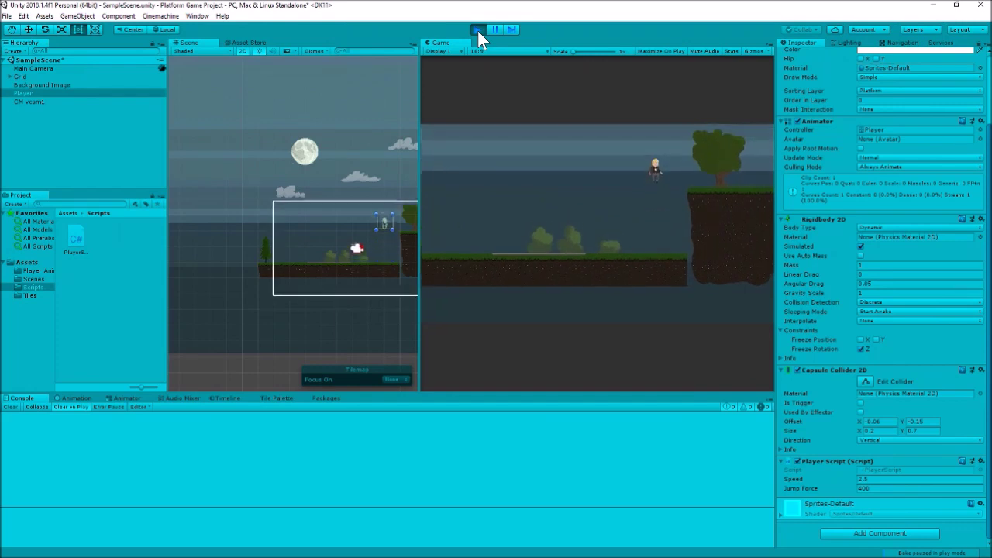
{"action": "key", "text": "Right"}
{"action": "key", "text": "Right"}
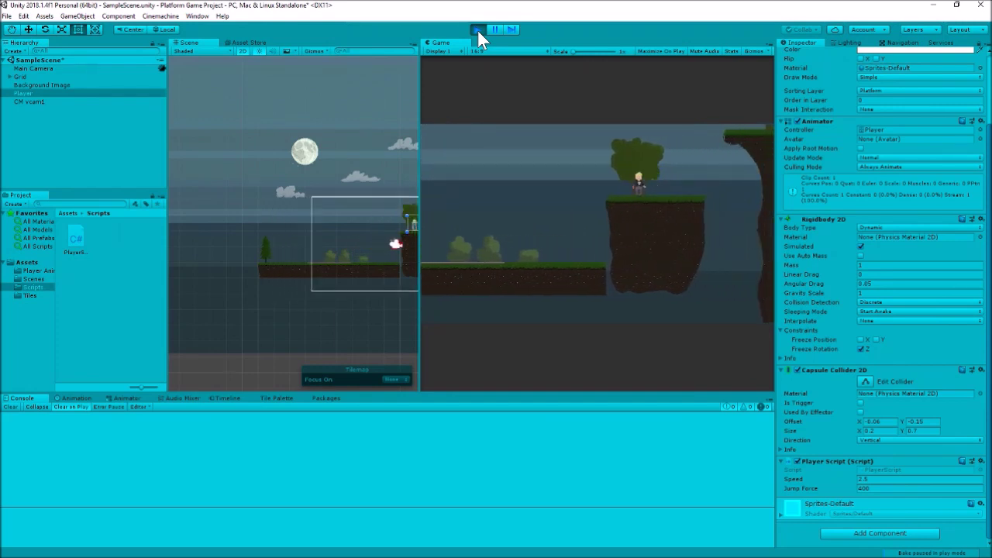
{"action": "key", "text": "Right"}
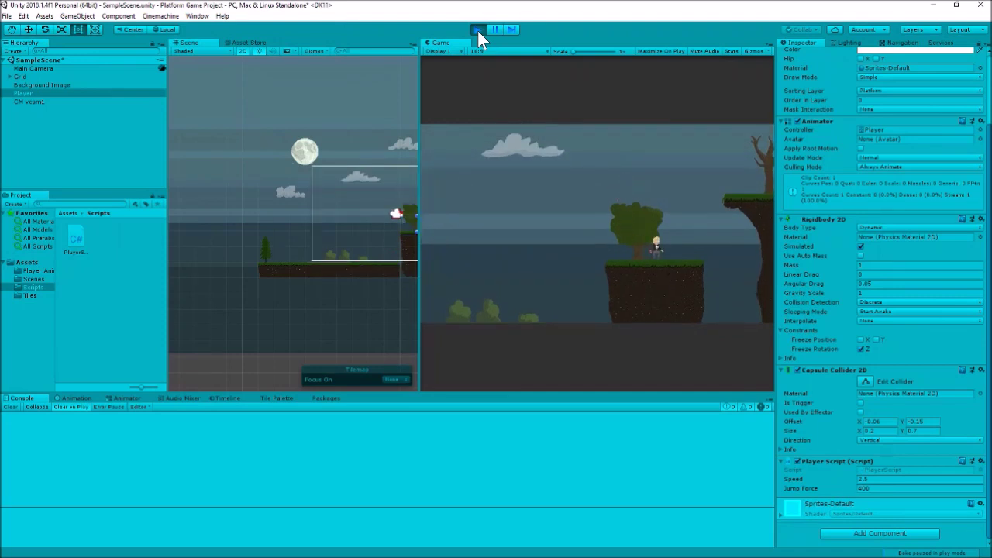
{"action": "key", "text": "Left"}
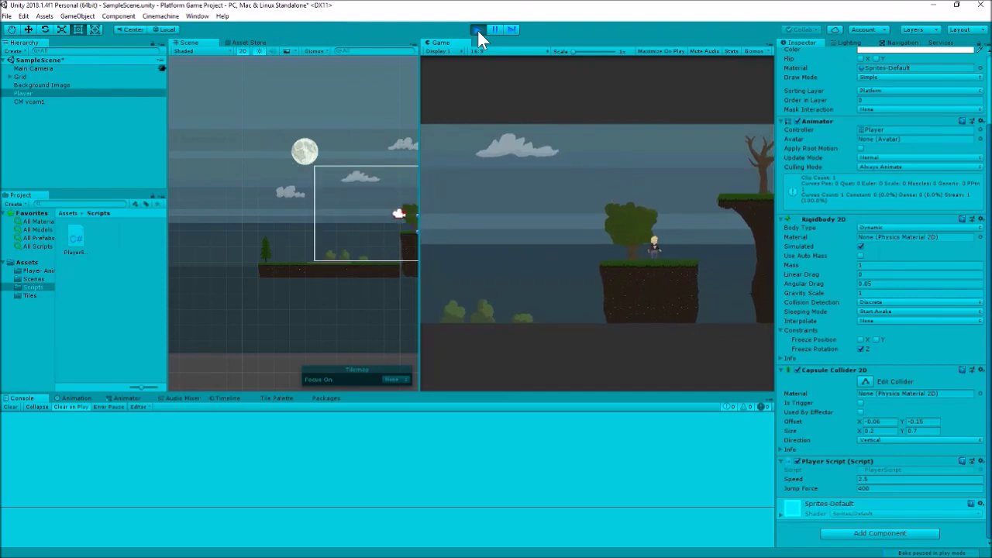
{"action": "key", "text": "Right"}
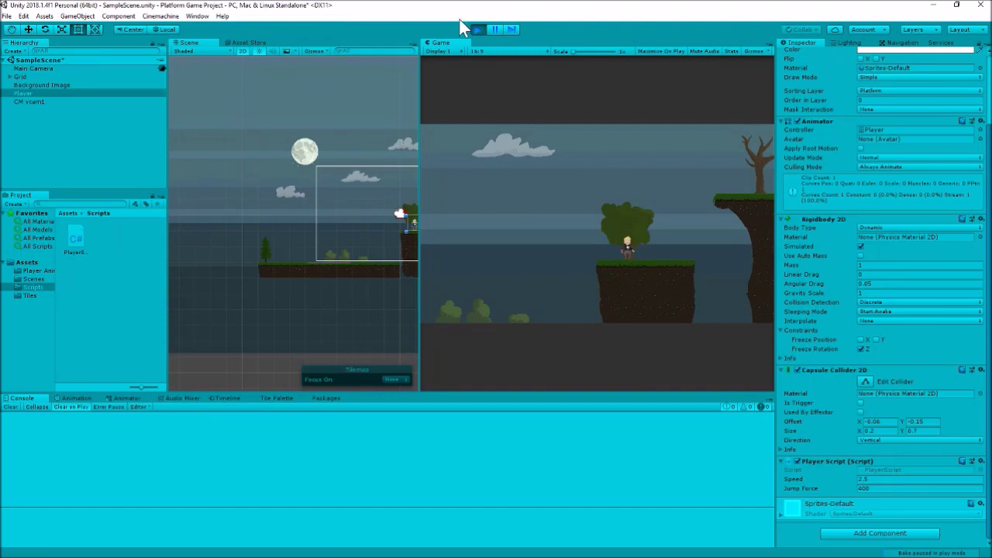
{"action": "left_click", "coordinate": [32, 103]}
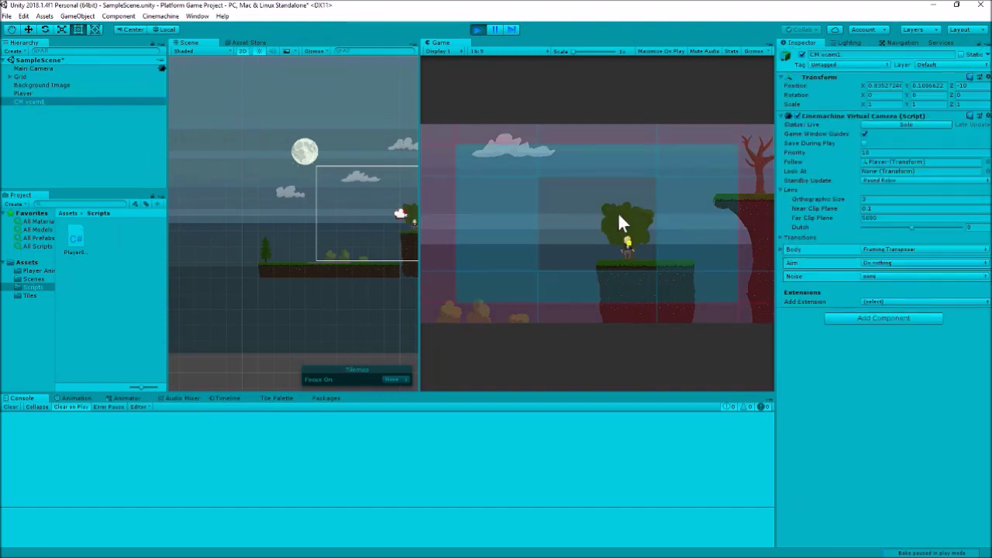
- Jump the player from the leafy tree platform to the bare tree platform and up onto the fenced platform to test the camera follow
{"action": "key", "text": "Right"}
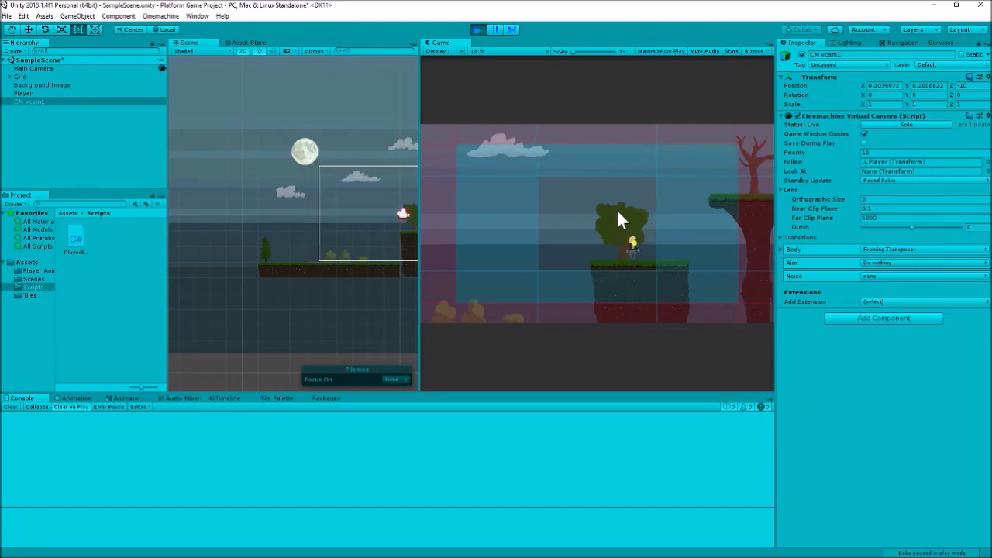
{"action": "key", "text": "space"}
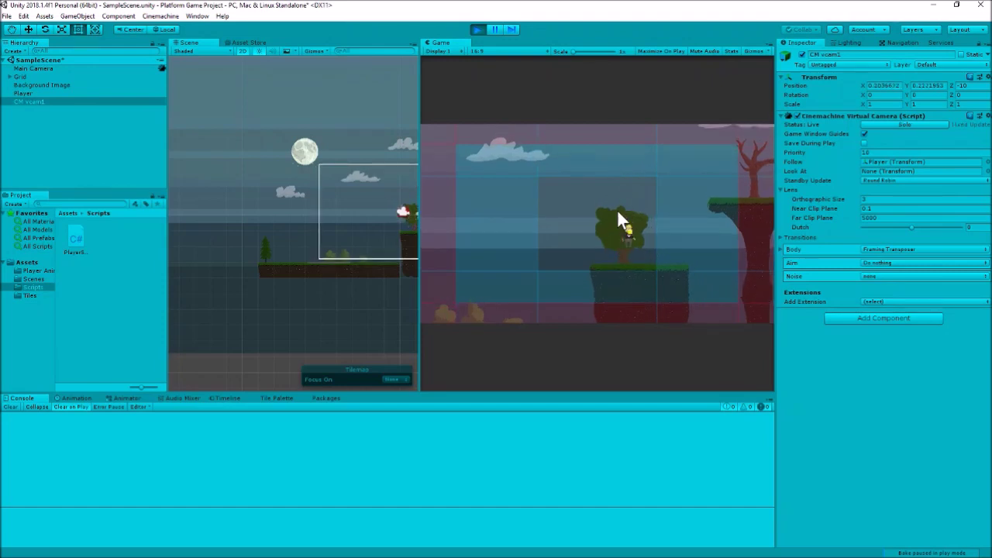
{"action": "key", "text": "Right"}
{"action": "key", "text": "space"}
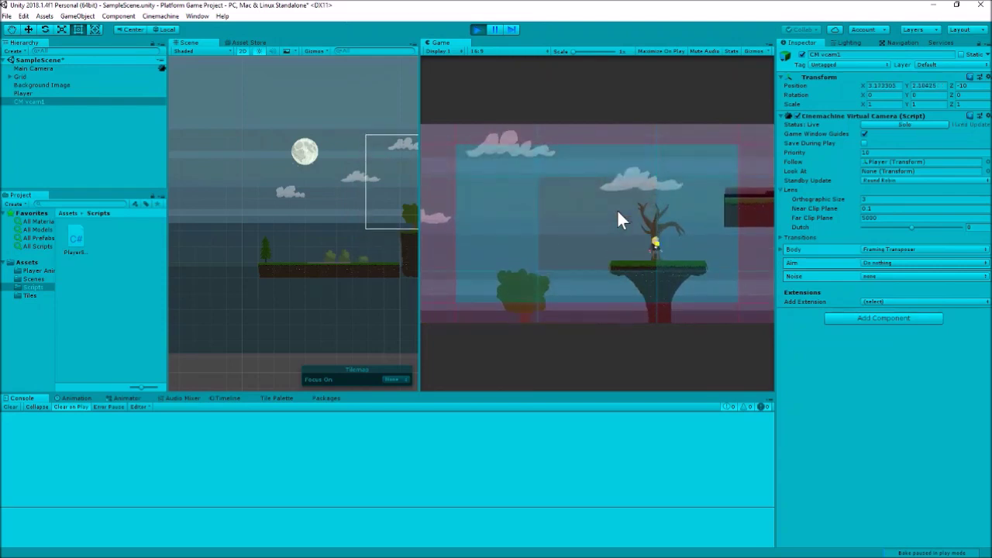
{"action": "key", "text": "Right"}
{"action": "key", "text": "space"}
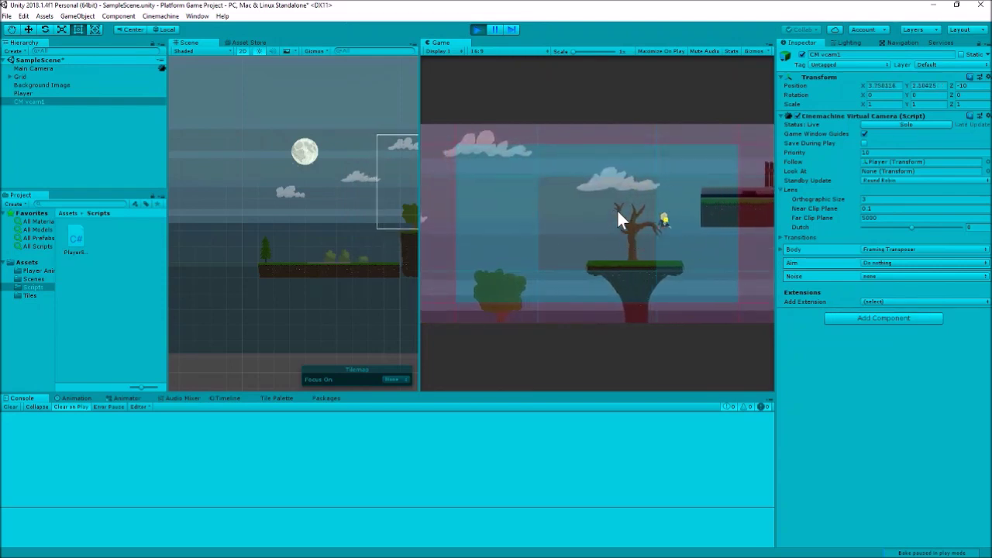
{"action": "key", "text": "Right"}
{"action": "key", "text": "Left"}
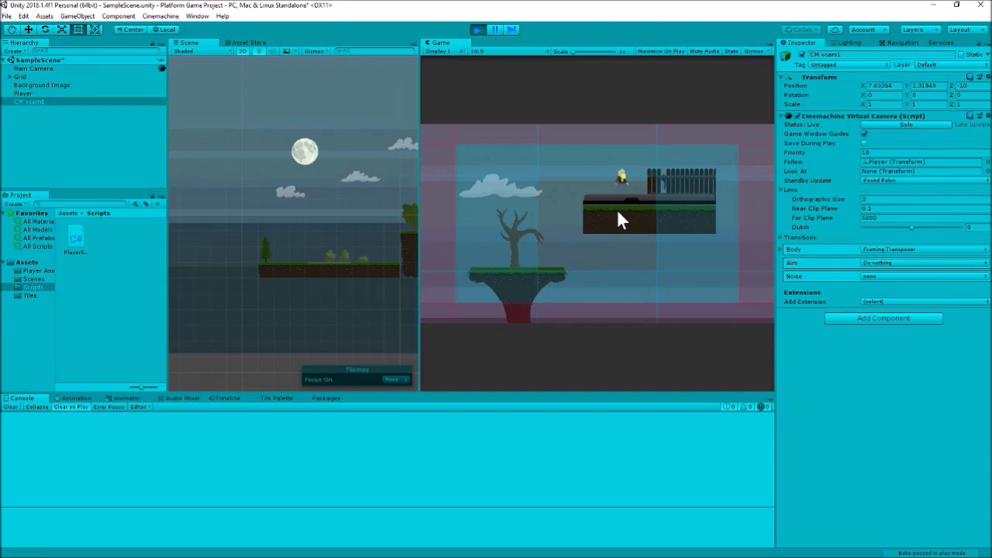
- Walk and jump the player on the fenced platform to test the camera's vertical dead zone
{"action": "key", "text": "Right"}
{"action": "key", "text": "Left"}
{"action": "key", "text": "space"}
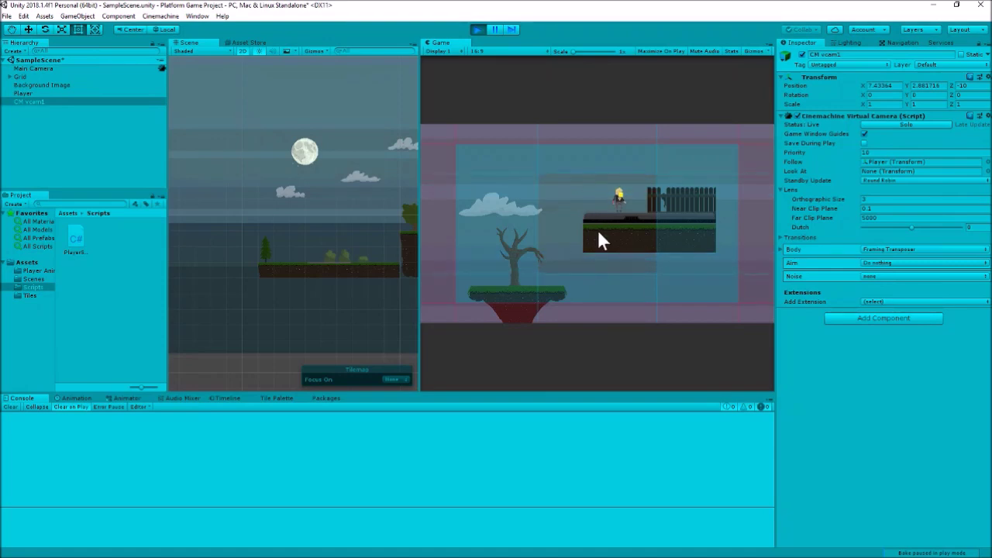
{"action": "key", "text": "space"}
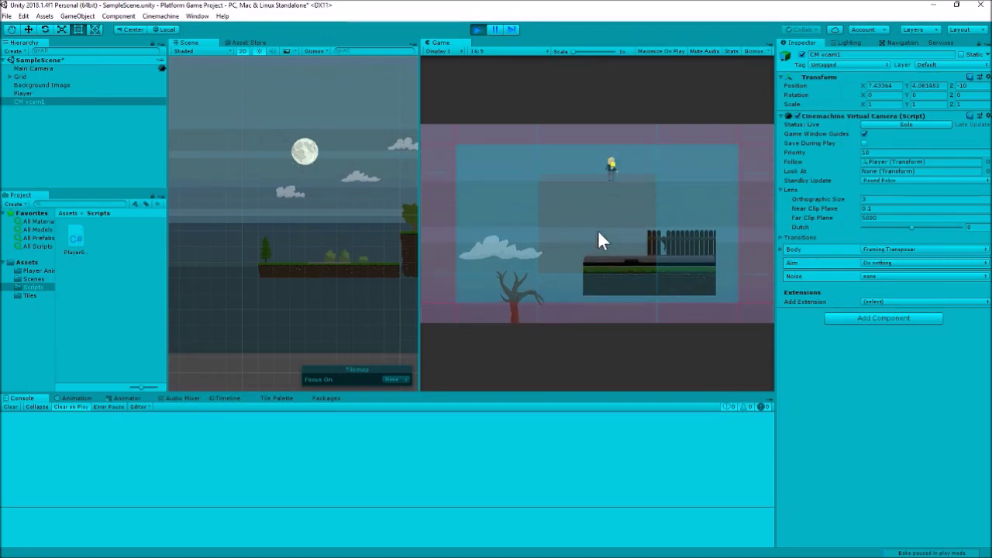
{"action": "key", "text": "Right"}
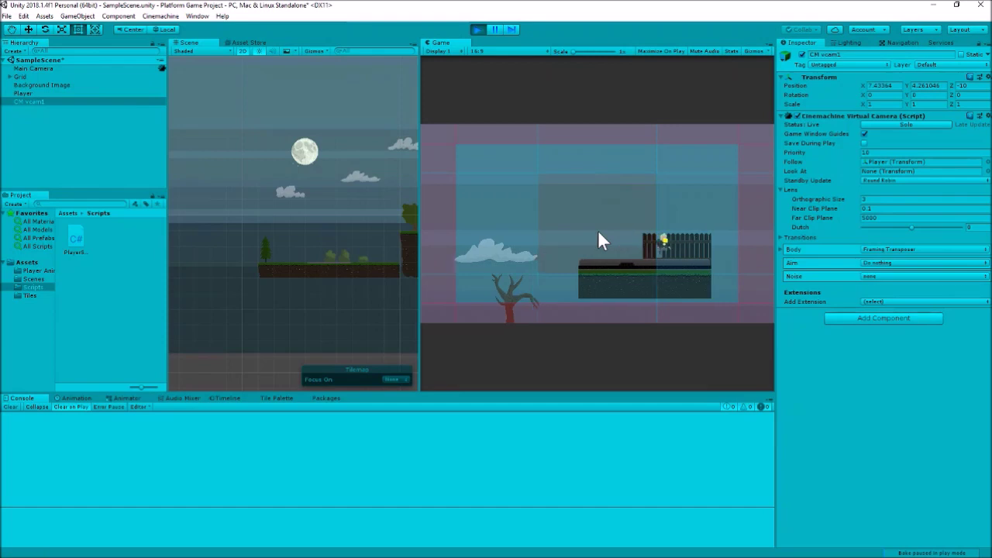
- Bring the player back down across the bare tree and leafy tree platforms to the ground to test the camera's downward follow
{"action": "key", "text": "Left"}
{"action": "key", "text": "space"}
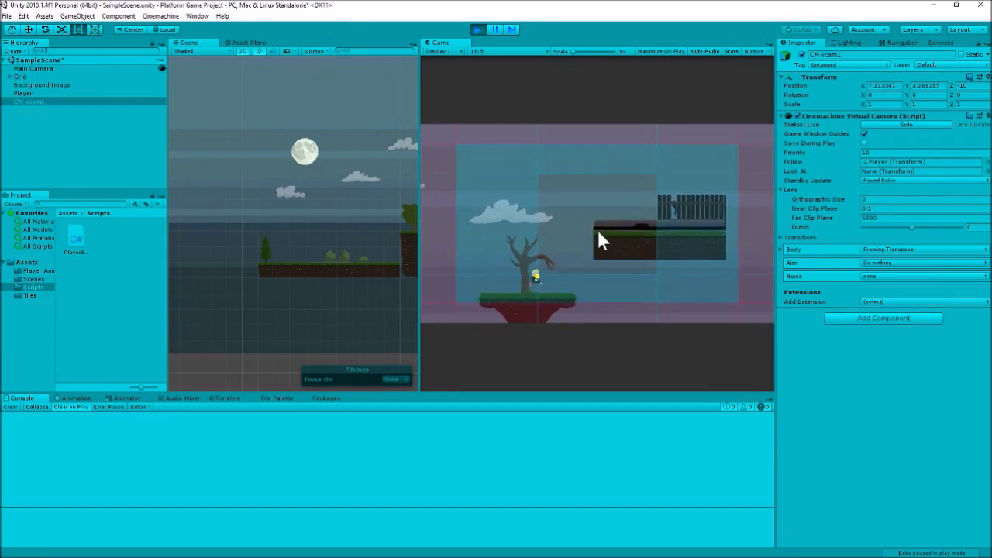
{"action": "key", "text": "Left"}
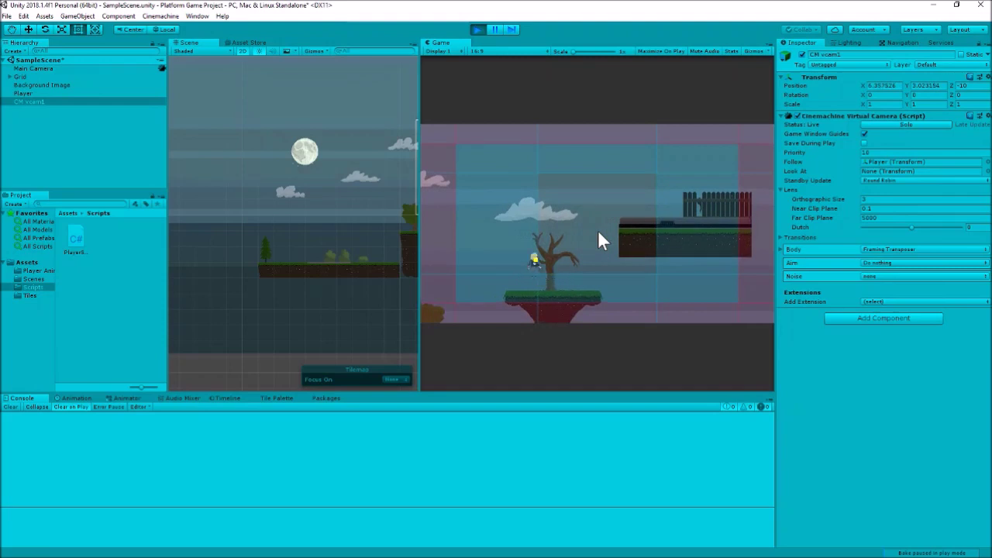
{"action": "key", "text": "space"}
{"action": "key", "text": "Left"}
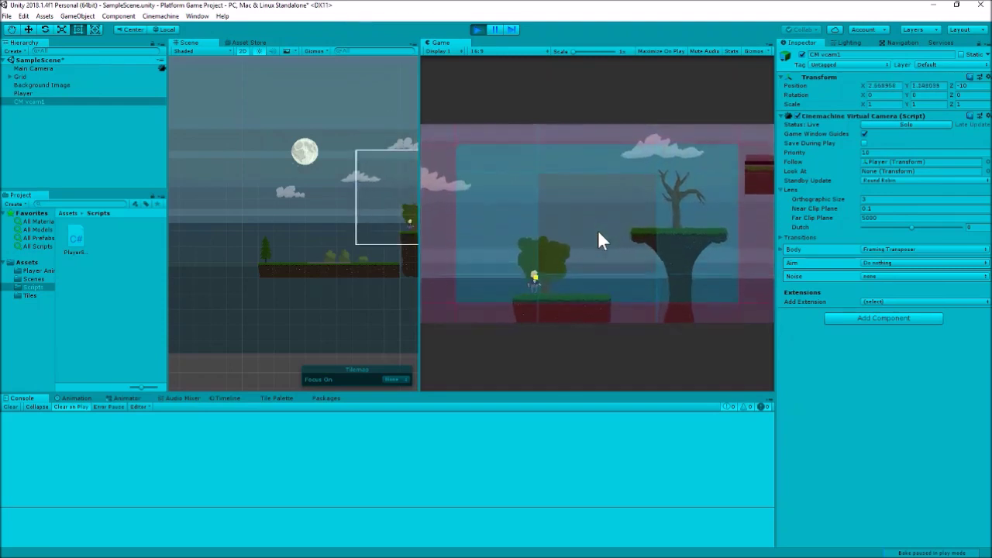
{"action": "key", "text": "Left"}
{"action": "key", "text": "space"}
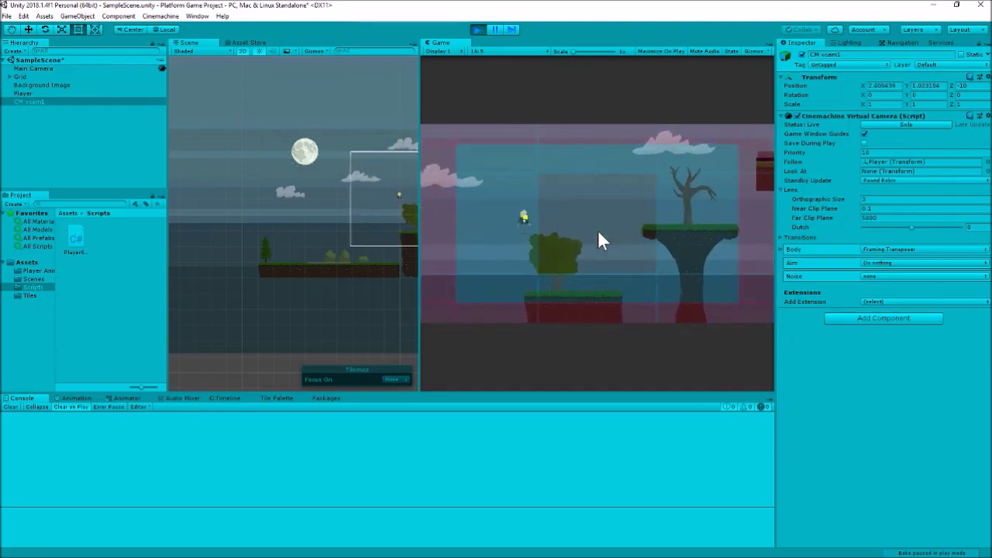
{"action": "key", "text": "Left"}
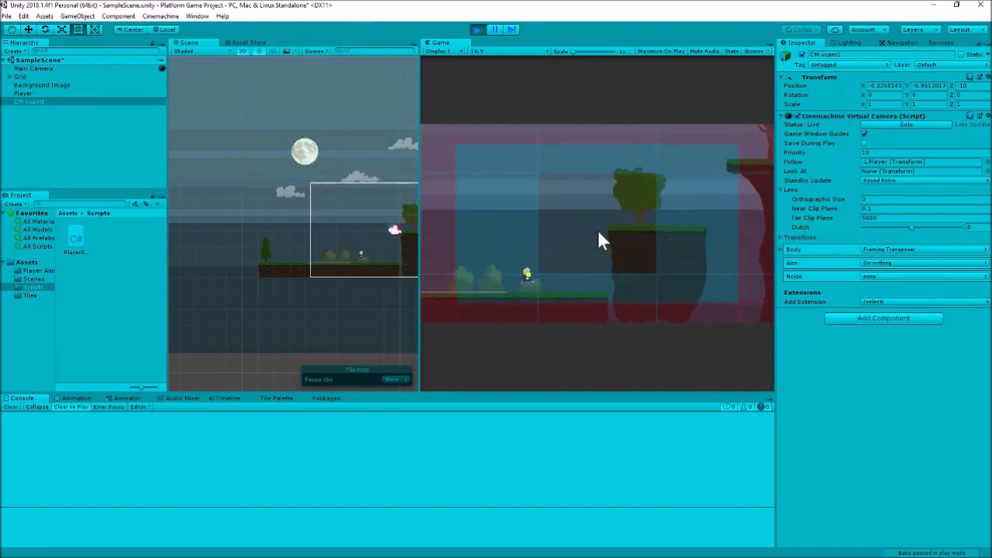
- Walk the player back and forth along the ground to the pine tree end to check the camera past the background's left edge
{"action": "key", "text": "Right"}
{"action": "key", "text": "Left"}
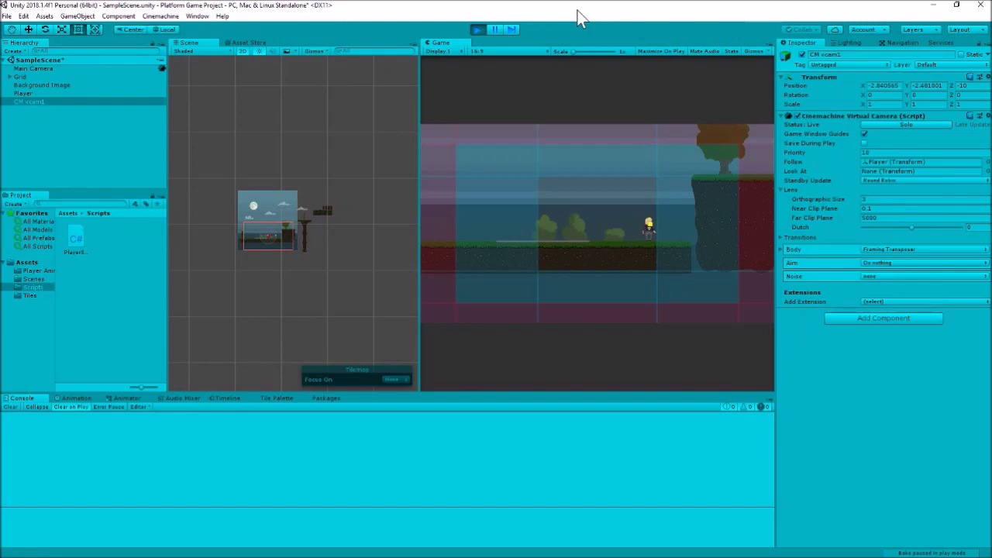
{"action": "key", "text": "Left"}
{"action": "key", "text": "Left"}
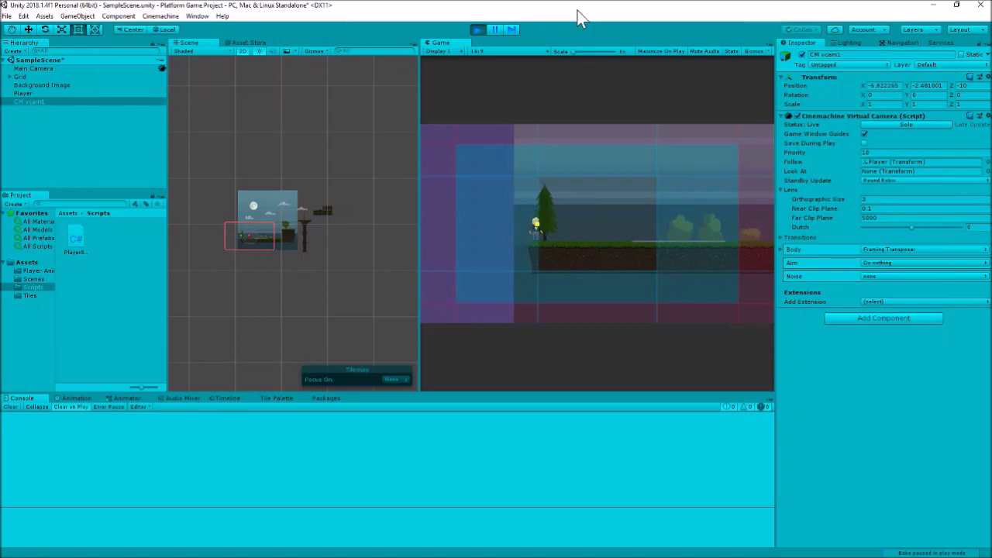
{"action": "key", "text": "Right"}
{"action": "key", "text": "Left"}
{"action": "key", "text": "Left"}
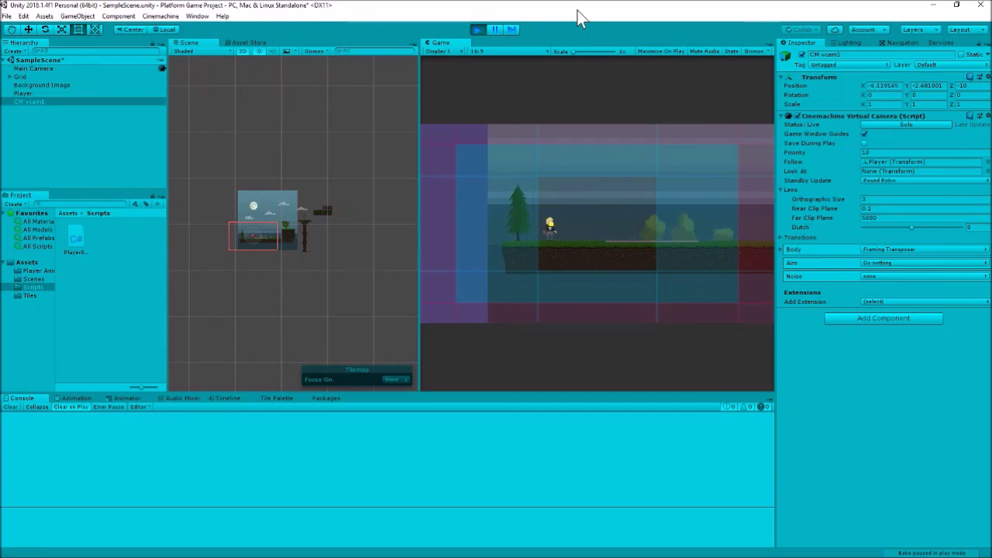
{"action": "key", "text": "Right"}
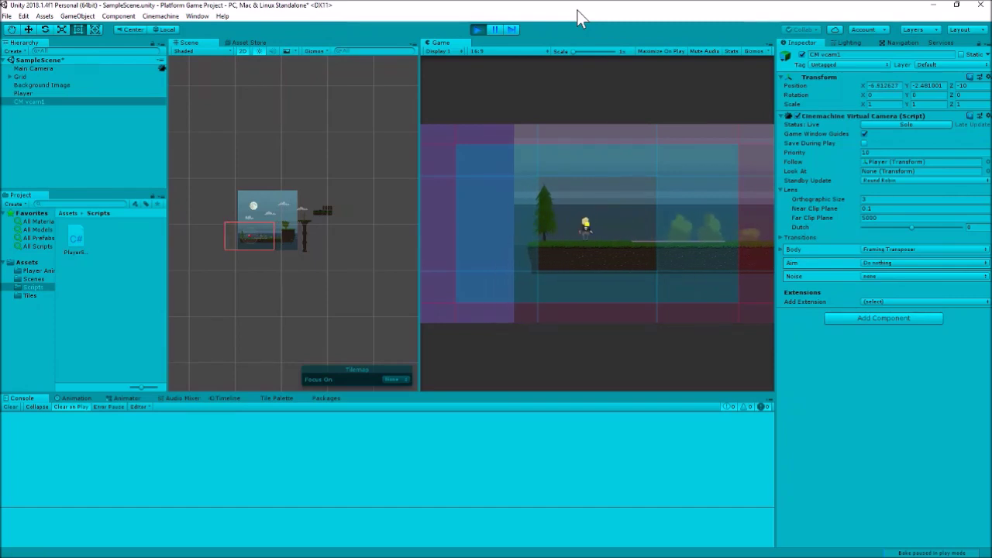
- Jump the player from the ground over to the bare tree platform to check the camera past the background's right edge
{"action": "key", "text": "space"}
{"action": "key", "text": "Right"}
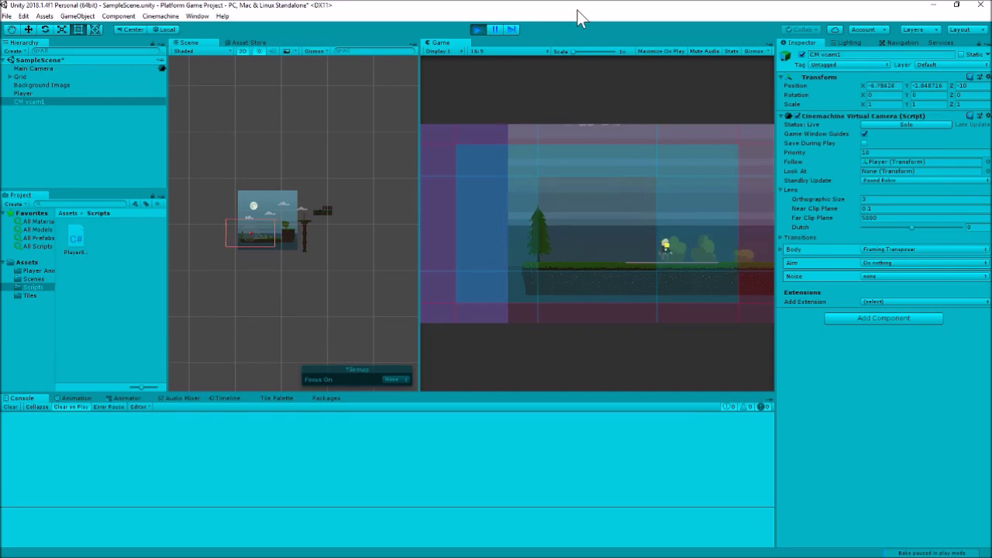
{"action": "key", "text": "Right"}
{"action": "key", "text": "space"}
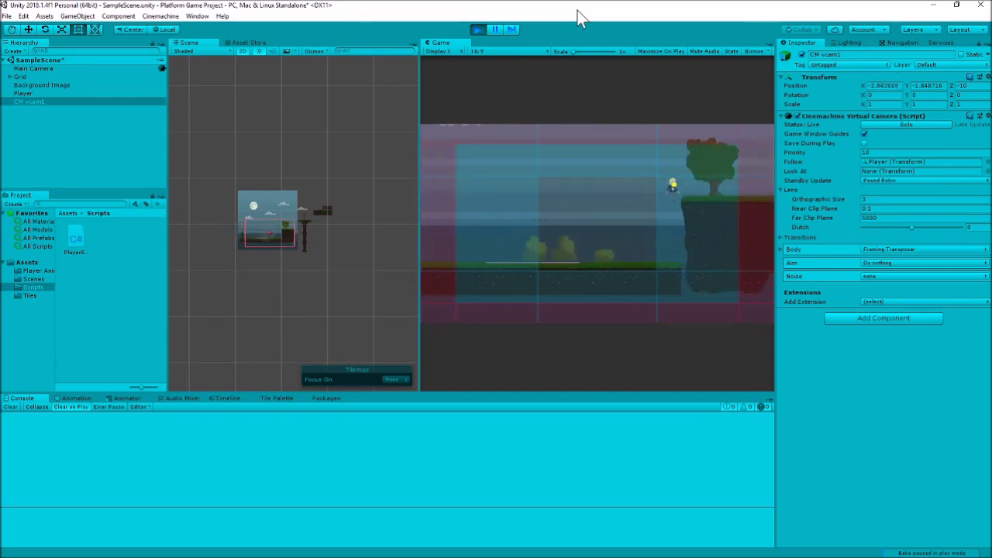
{"action": "key", "text": "Right"}
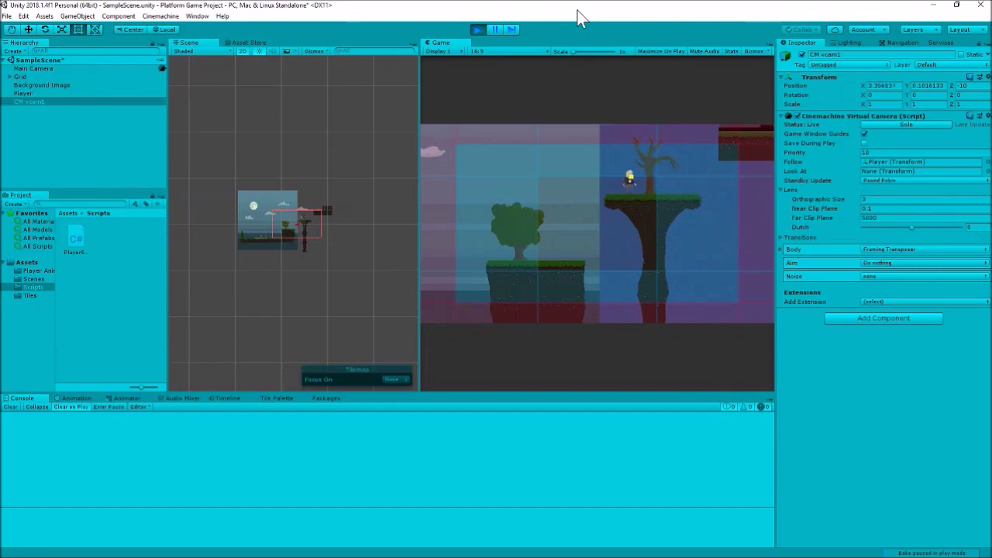
- Return the player to the ground, jump back onto the leafy tree platform, and stop the game
{"action": "key", "text": "Left"}
{"action": "key", "text": "space"}
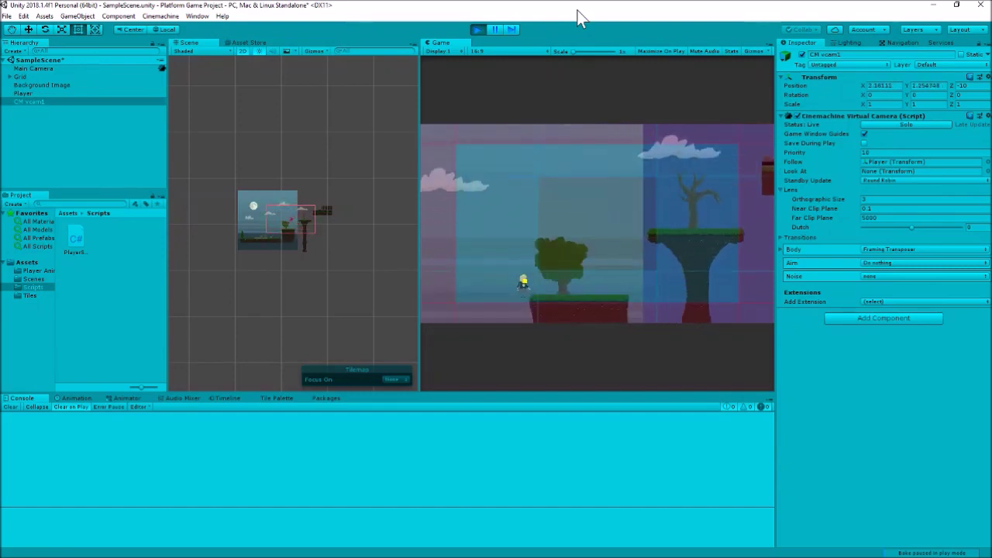
{"action": "key", "text": "Left"}
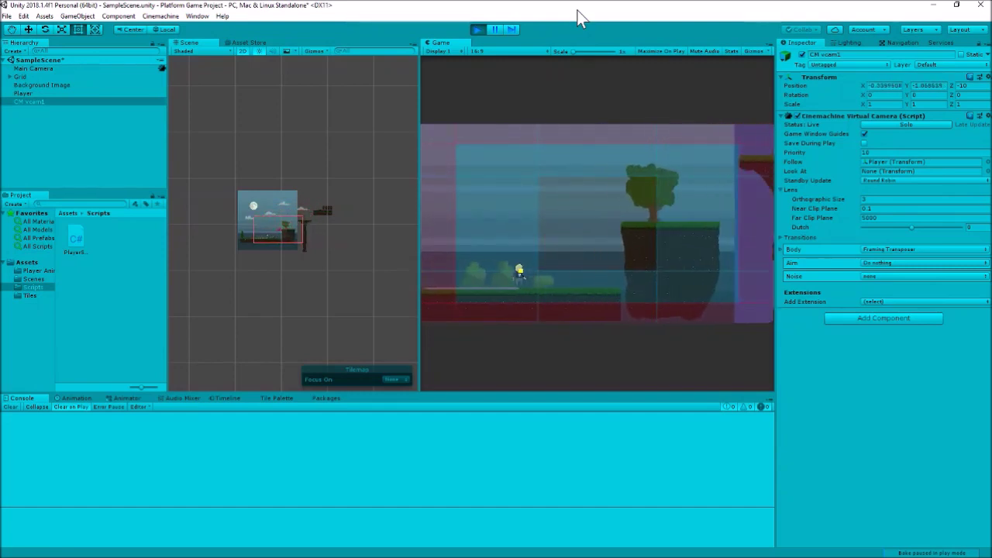
{"action": "key", "text": "Right"}
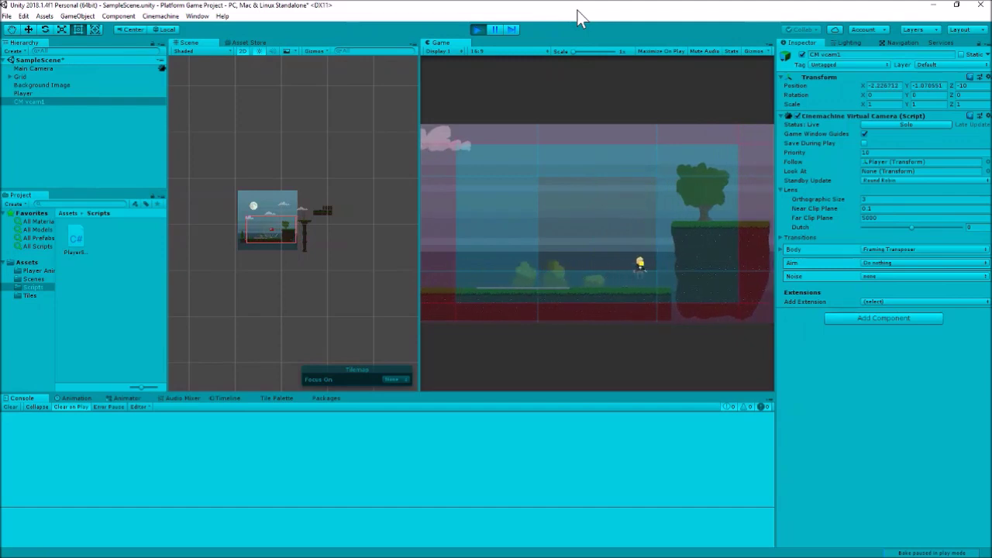
{"action": "key", "text": "space"}
{"action": "key", "text": "space"}
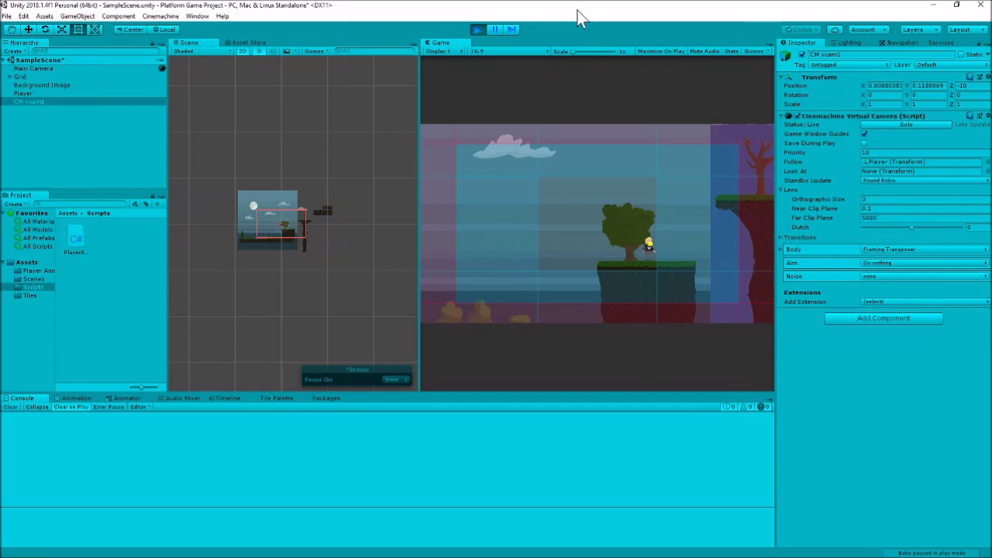
{"action": "left_click", "coordinate": [478, 29]}
- Stretch the Background Image behind all the platforms to a scale of about 21.2 in X and 13.6 in Y
{"action": "left_click", "coordinate": [289, 196]}
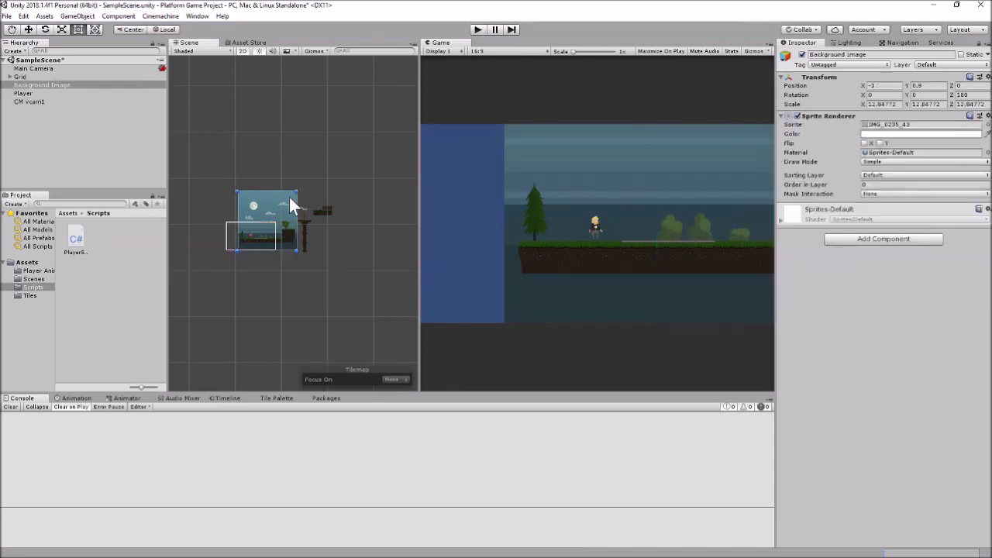
{"action": "left_click_drag", "start_coordinate": [295, 227], "coordinate": [335, 232]}
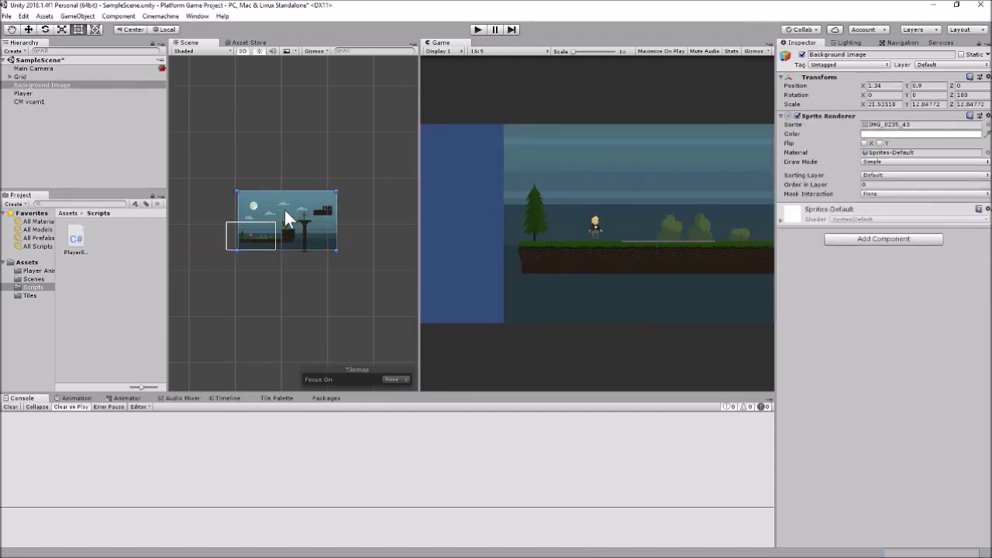
{"action": "left_click_drag", "start_coordinate": [287, 190], "coordinate": [291, 187]}
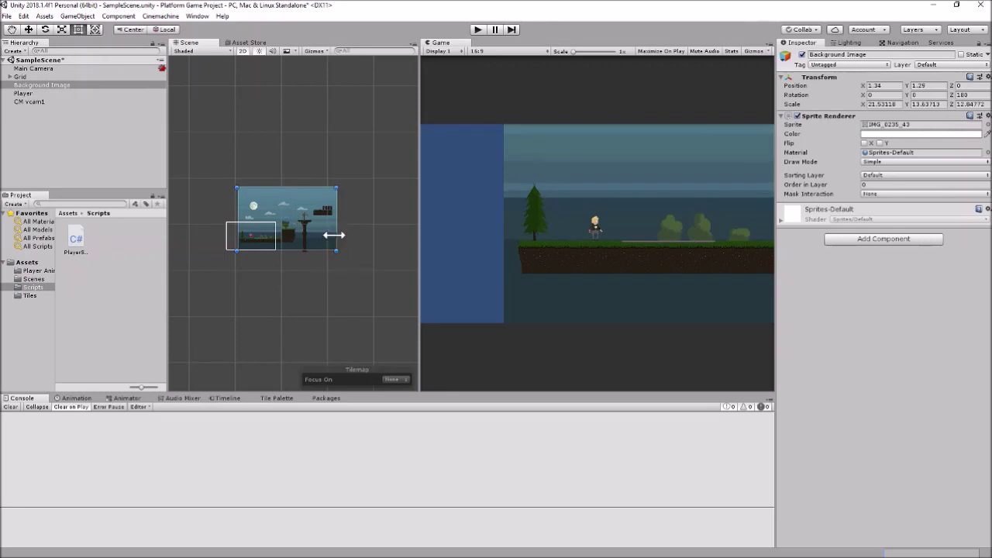
{"action": "left_click_drag", "start_coordinate": [334, 235], "coordinate": [332, 235]}
{"action": "left_click_drag", "start_coordinate": [237, 236], "coordinate": [235, 237]}
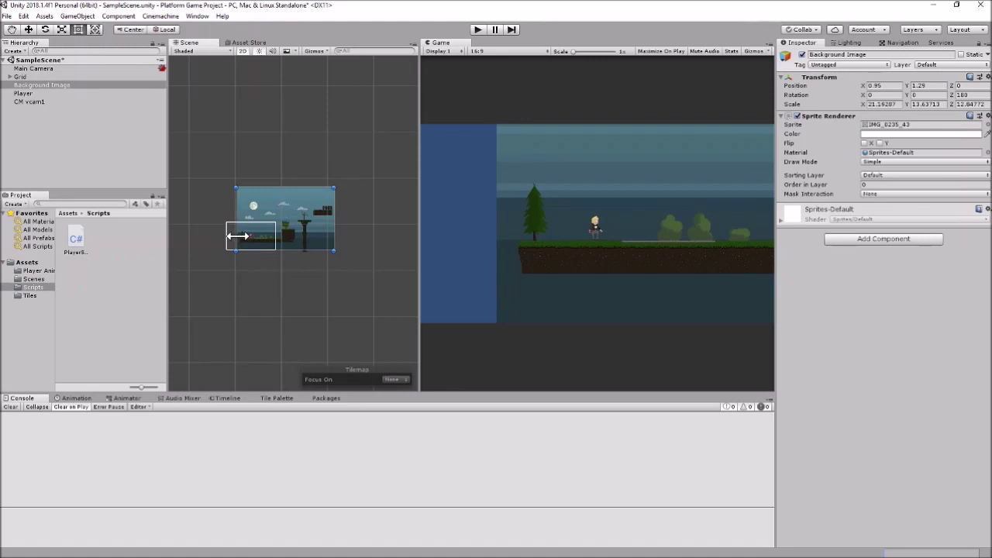
- Add the CinemachineConfiner extension to the CM vcam1 virtual camera
{"action": "left_click", "coordinate": [412, 291]}
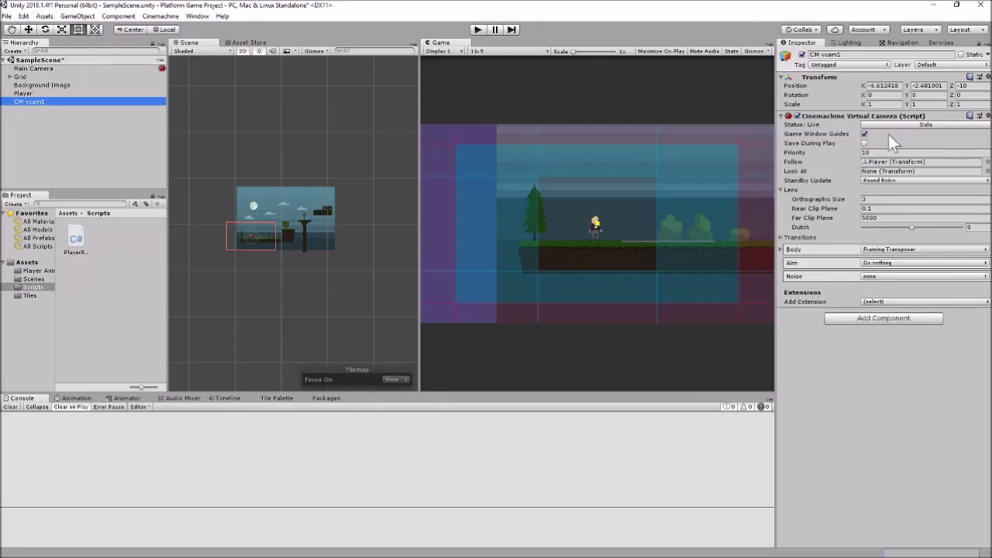
{"action": "left_click", "coordinate": [889, 300]}
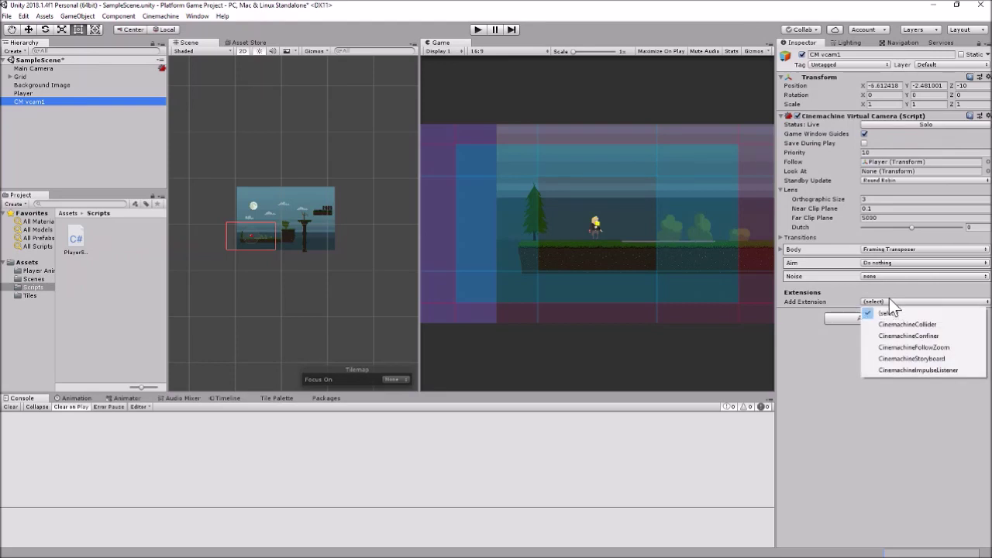
{"action": "left_click", "coordinate": [913, 338]}
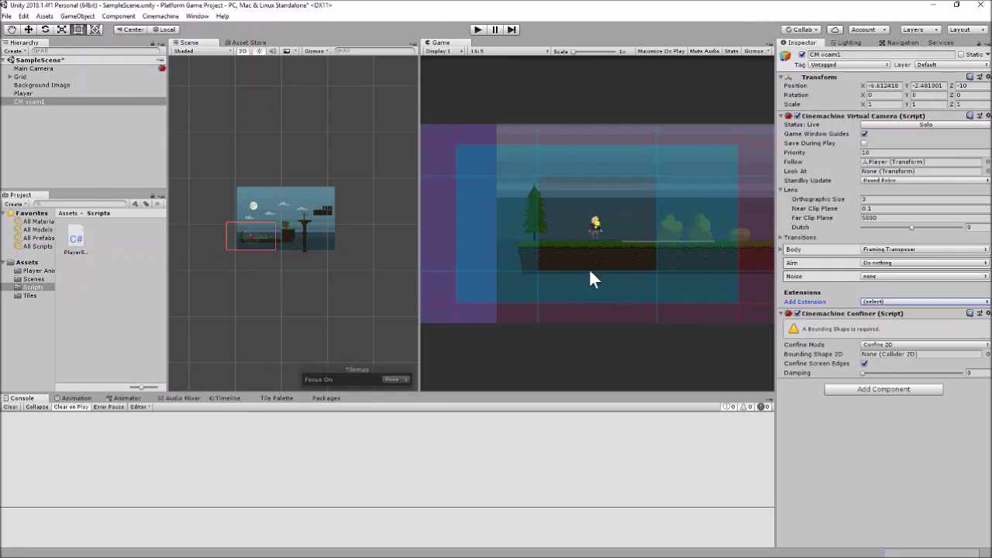
- Add a Polygon Collider 2D to the Background Image and enable its Is Trigger option
{"action": "left_click", "coordinate": [57, 85]}
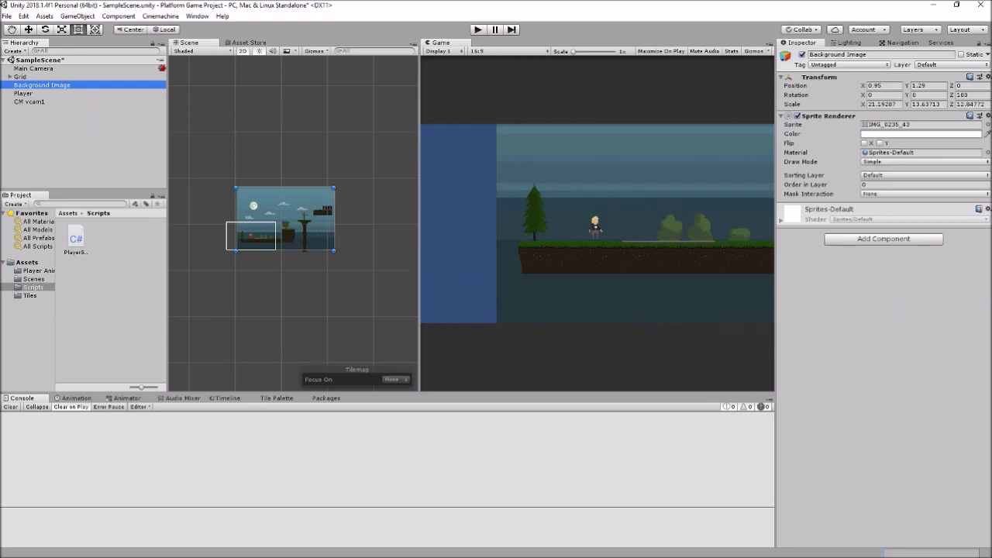
{"action": "left_click", "coordinate": [895, 238]}
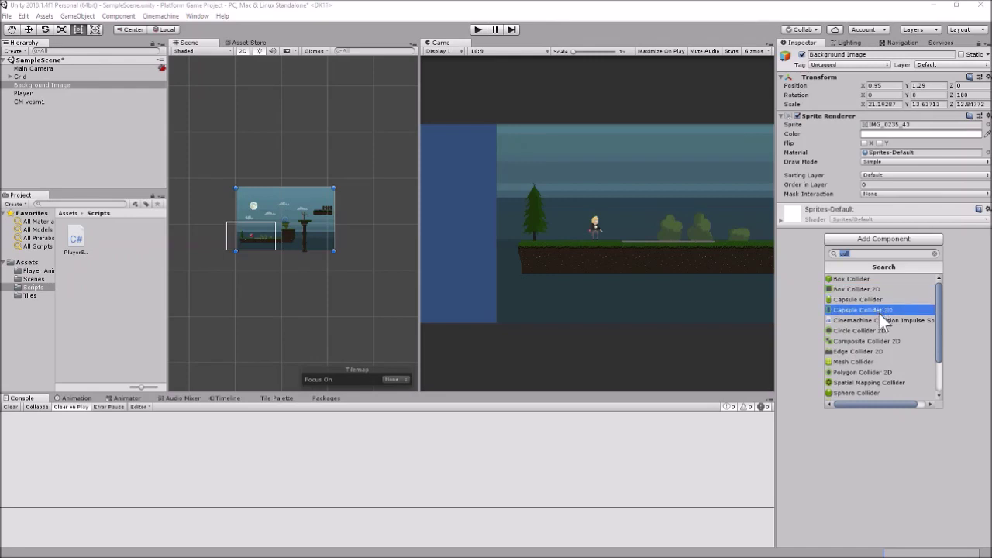
{"action": "left_click", "coordinate": [879, 373]}
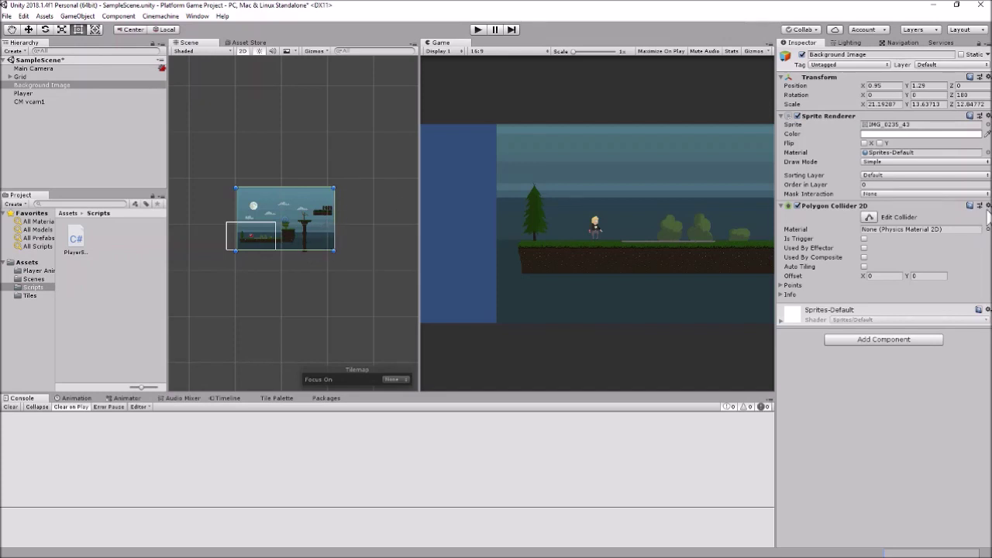
{"action": "left_click", "coordinate": [864, 239]}
- Assign the Background Image's Polygon Collider 2D as the Bounding Shape 2D of the Cinemachine Confiner on CM vcam1
{"action": "left_click", "coordinate": [31, 102]}
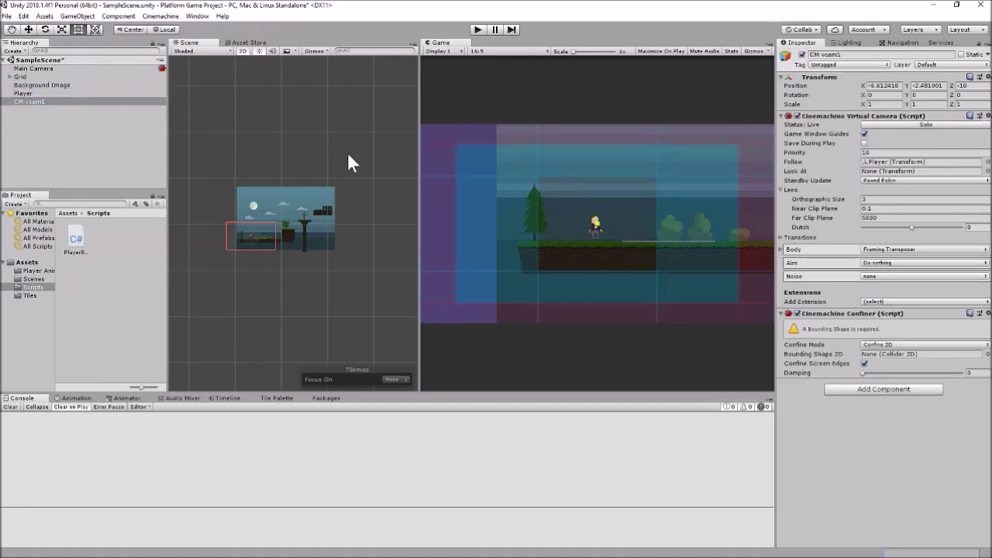
{"action": "left_click", "coordinate": [915, 354]}
{"action": "left_click_drag", "start_coordinate": [911, 353], "coordinate": [913, 354]}
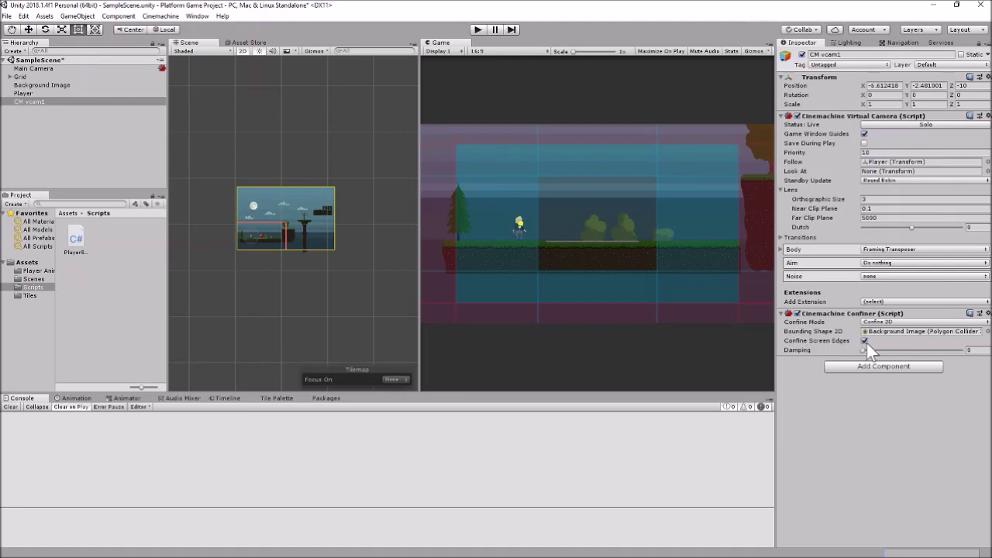
{"action": "mouse_move", "coordinate": [805, 346]}
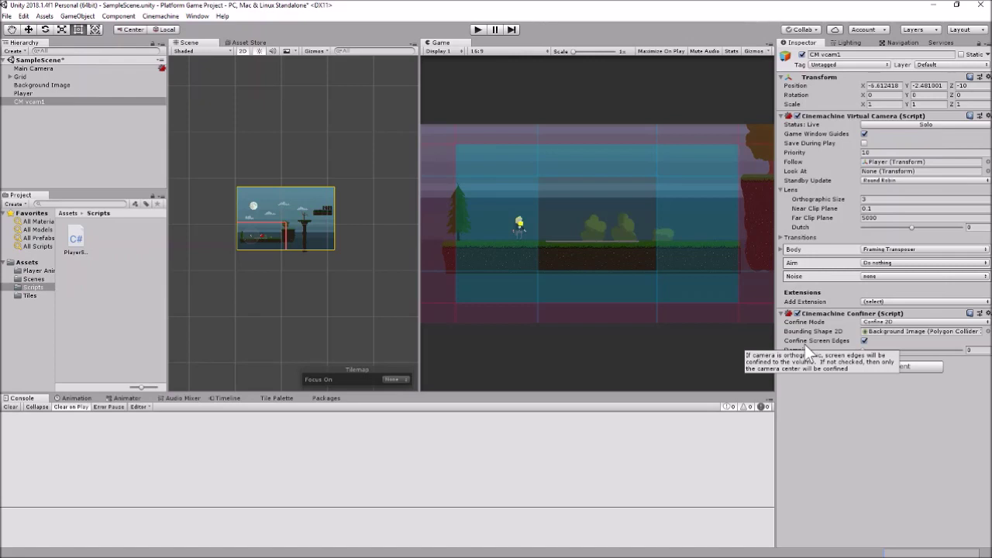
- Run the game and walk the player right, then back to the pine tree, checking the camera frame against the background's left edge
{"action": "left_click", "coordinate": [478, 30]}
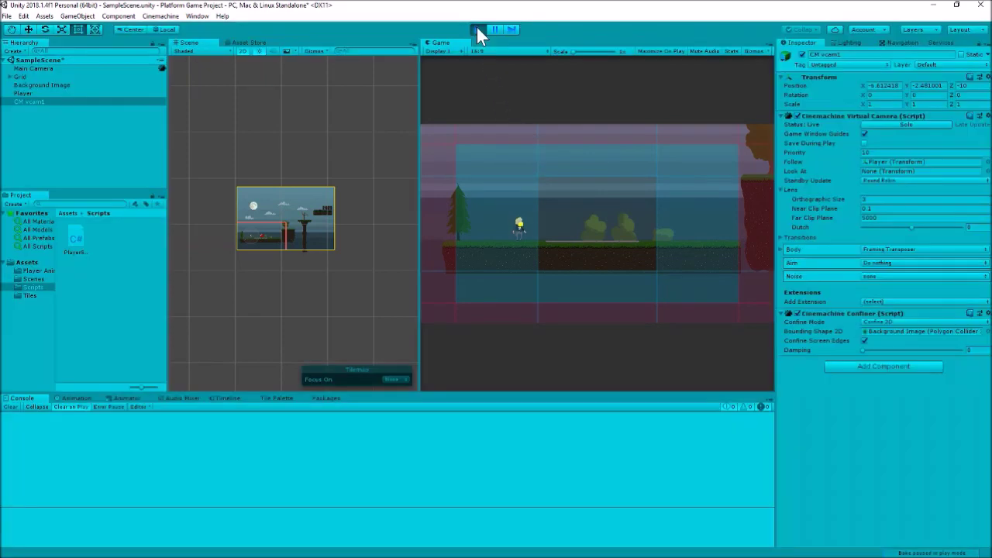
{"action": "key", "text": "Right"}
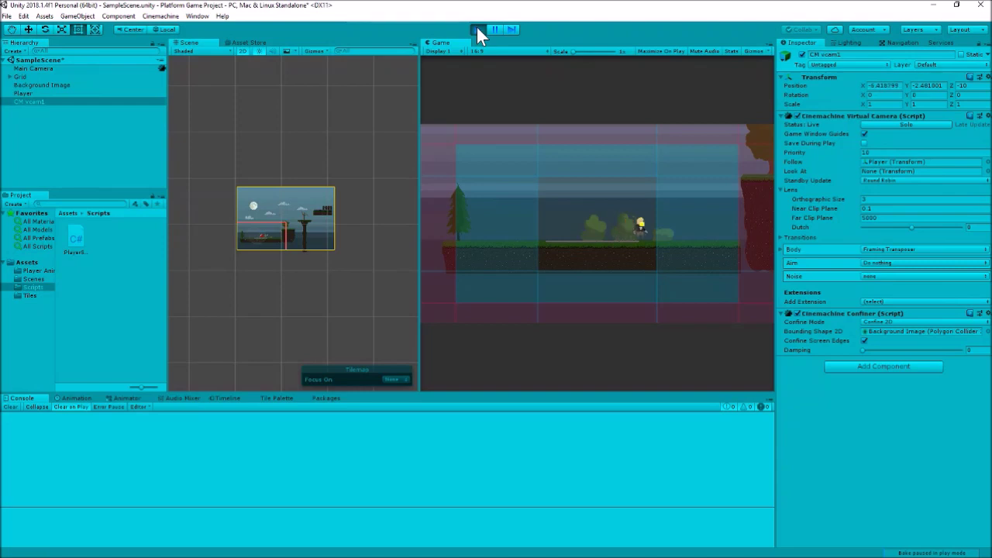
{"action": "key", "text": "Left"}
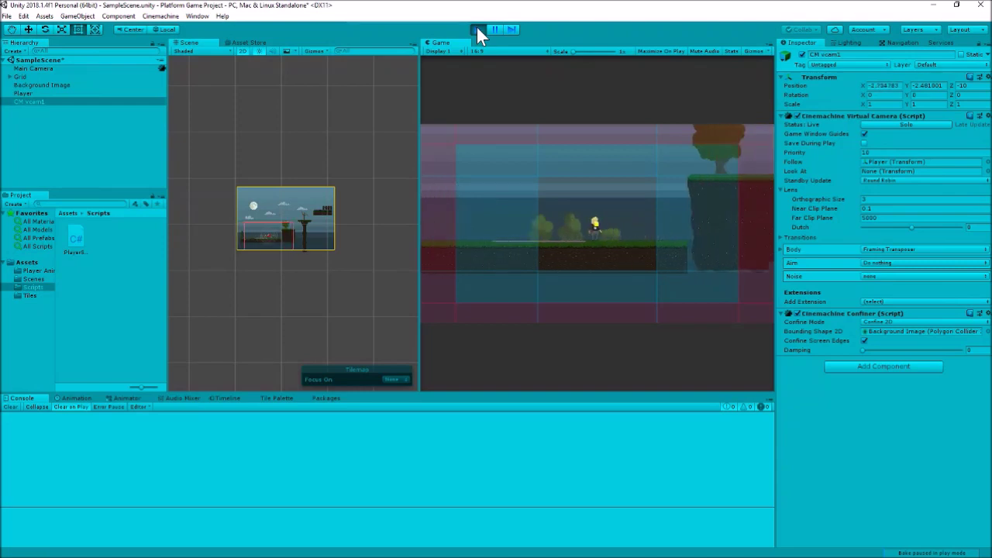
{"action": "key", "text": "Left"}
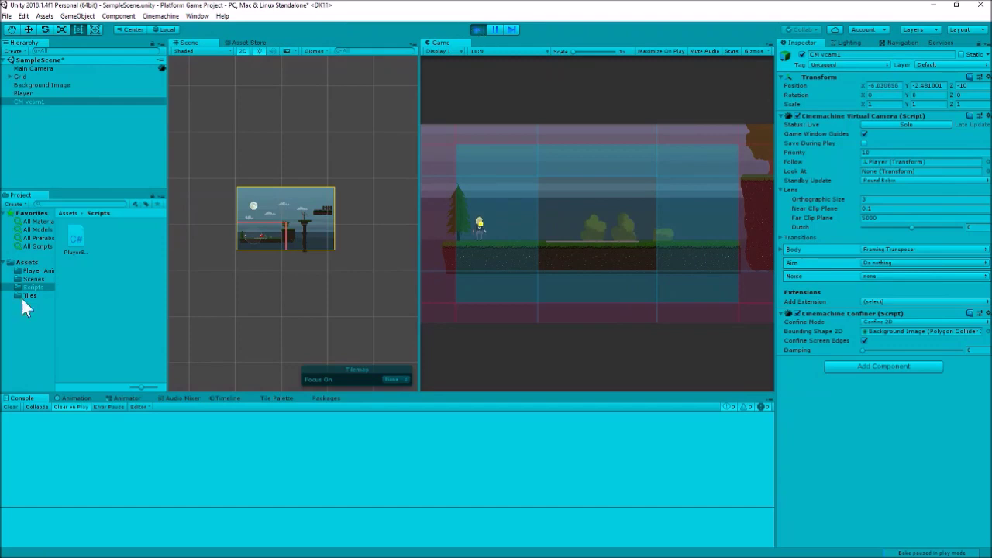
{"action": "scroll", "coordinate": [208, 217], "scroll_direction": "up", "scroll_amount": 6}
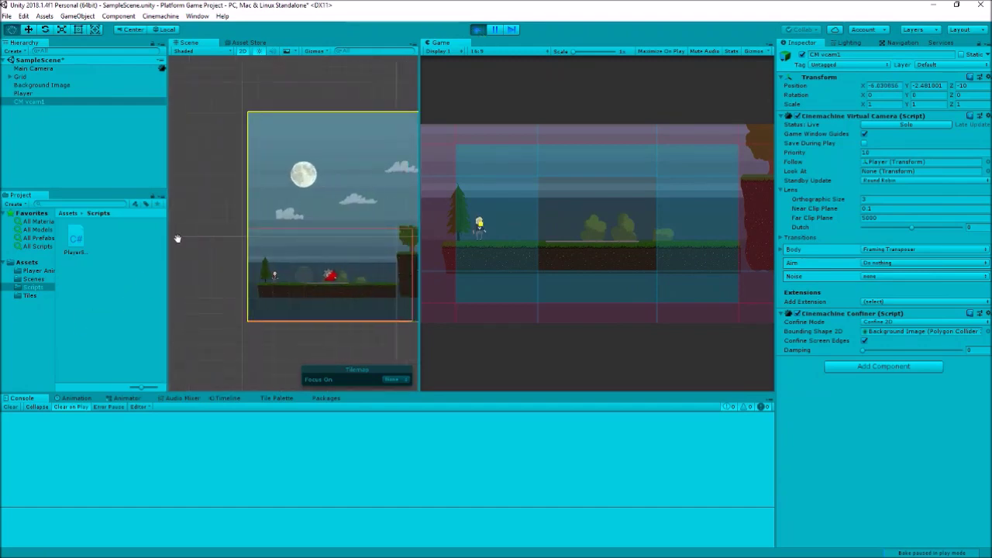
{"action": "scroll", "coordinate": [209, 248], "scroll_direction": "up", "scroll_amount": 1}
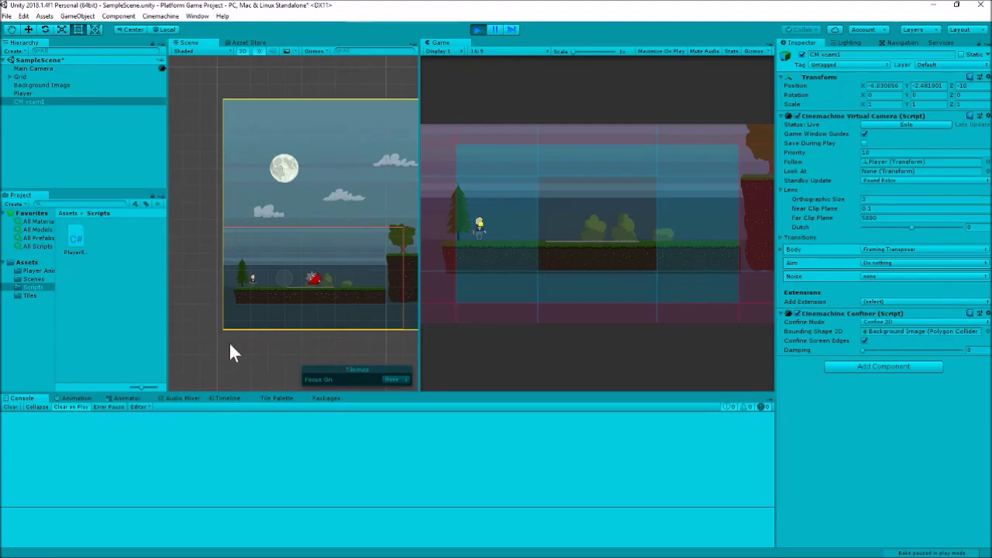
{"action": "key", "text": "Left"}
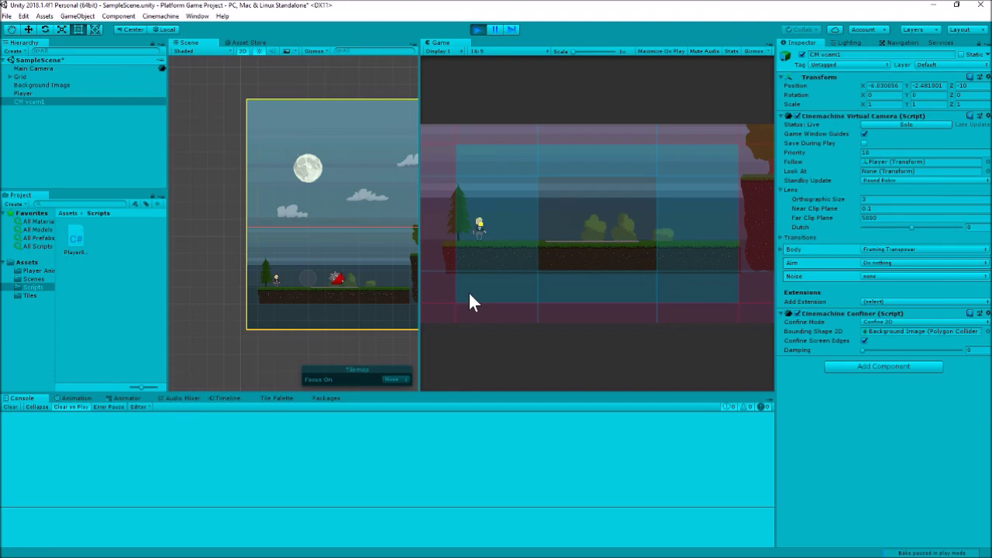
- Run the player right and jump across the leafy and bare tree platforms to the fenced platform to test the camera follow
{"action": "key", "text": "Right"}
{"action": "key", "text": "Right"}
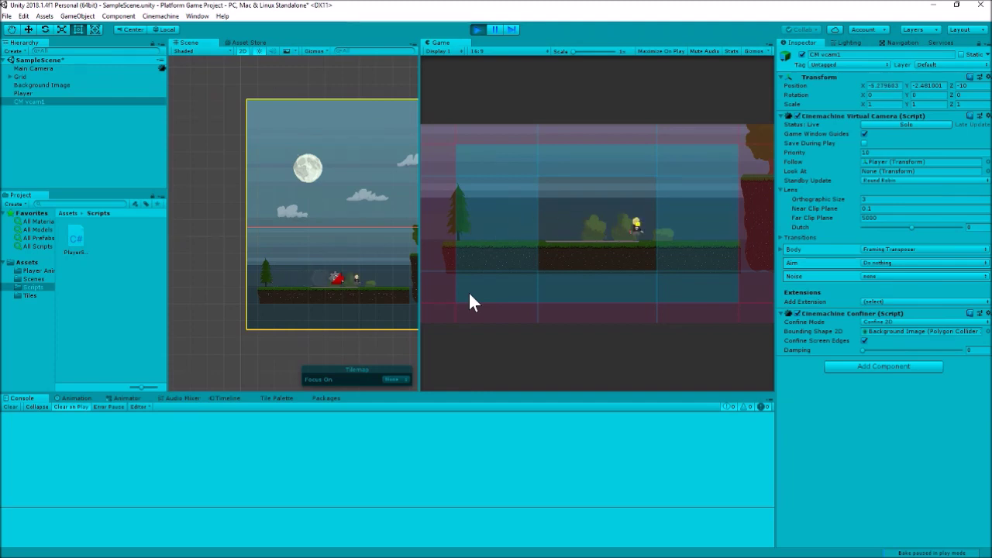
{"action": "key", "text": "Right"}
{"action": "key", "text": "space"}
{"action": "key", "text": "Right"}
{"action": "key", "text": "Right"}
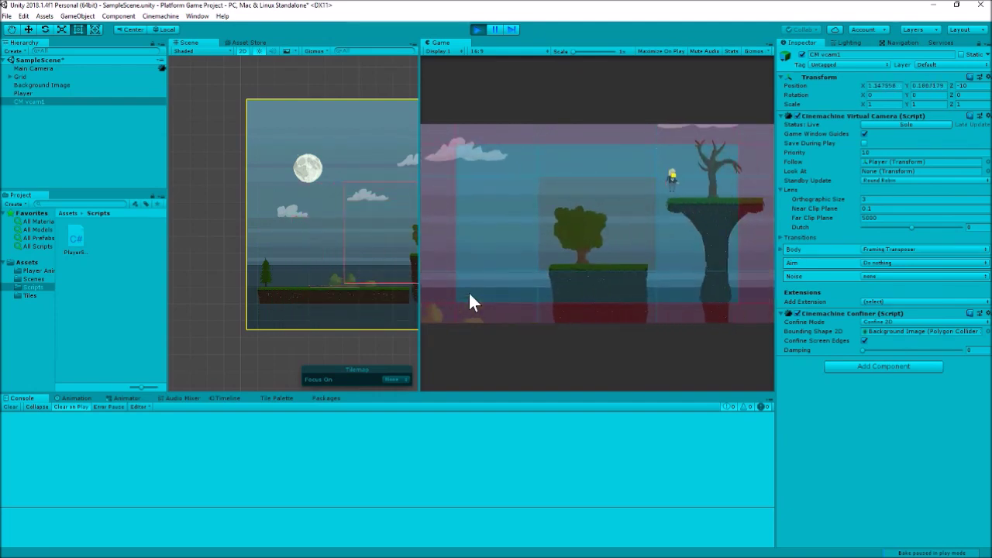
{"action": "key", "text": "Right"}
{"action": "key", "text": "space"}
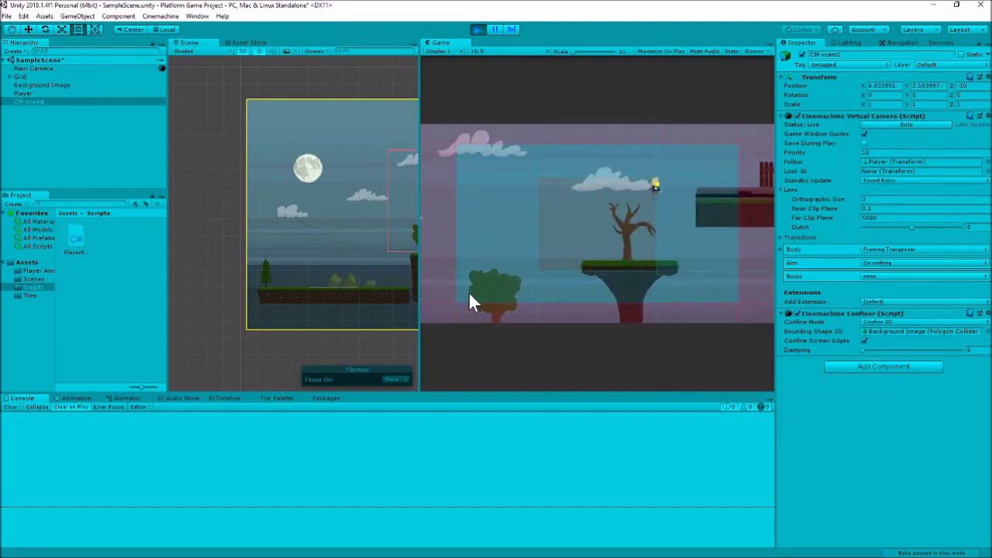
{"action": "key", "text": "Right"}
{"action": "key", "text": "Right"}
- Move the player back and forth on the fenced platform, checking the camera frame against the background's right edge
{"action": "middle_click_drag", "start_coordinate": [401, 244], "coordinate": [276, 250]}
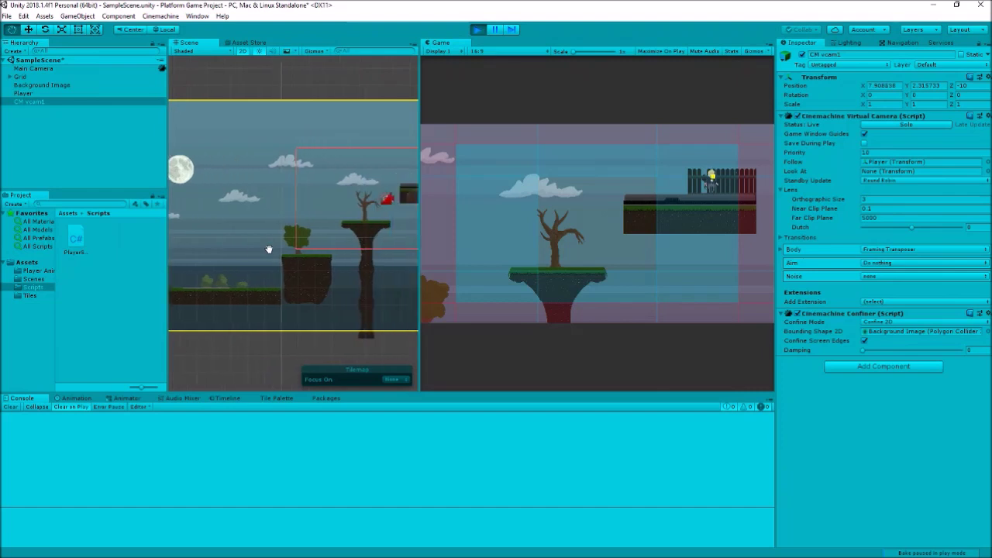
{"action": "scroll", "coordinate": [282, 248], "scroll_direction": "down", "scroll_amount": 2}
{"action": "scroll", "coordinate": [282, 246], "scroll_direction": "down", "scroll_amount": 1}
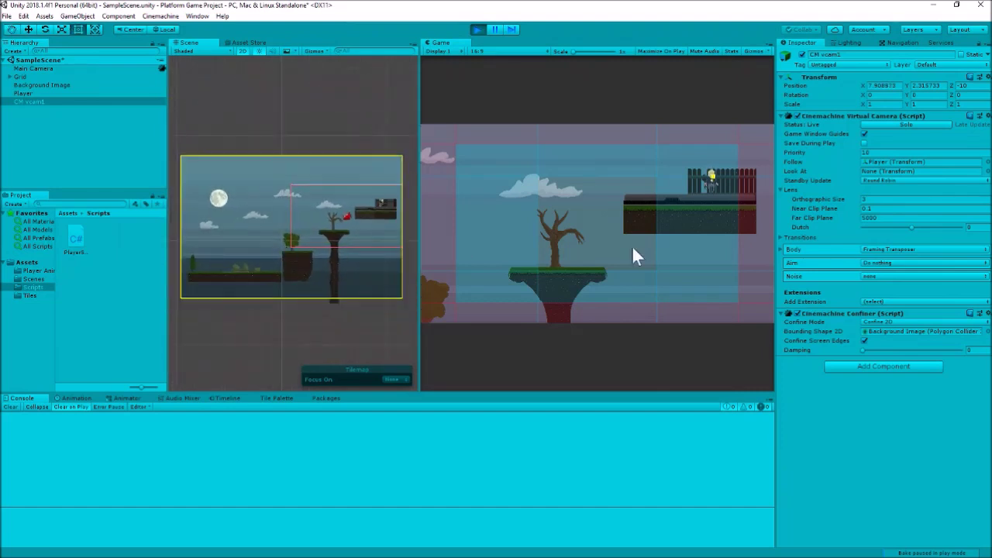
{"action": "key", "text": "Right"}
{"action": "key", "text": "Right"}
{"action": "key", "text": "Right"}
{"action": "key", "text": "Left"}
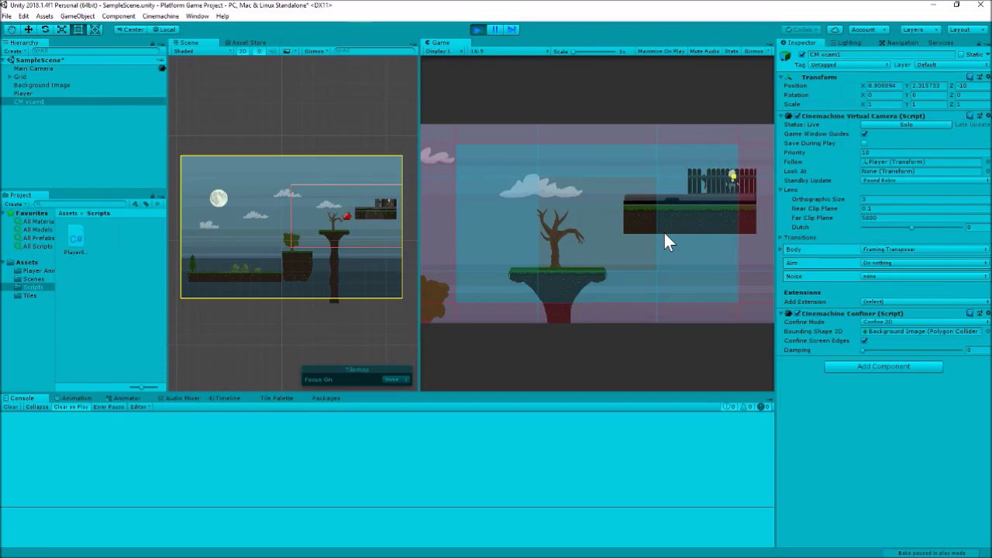
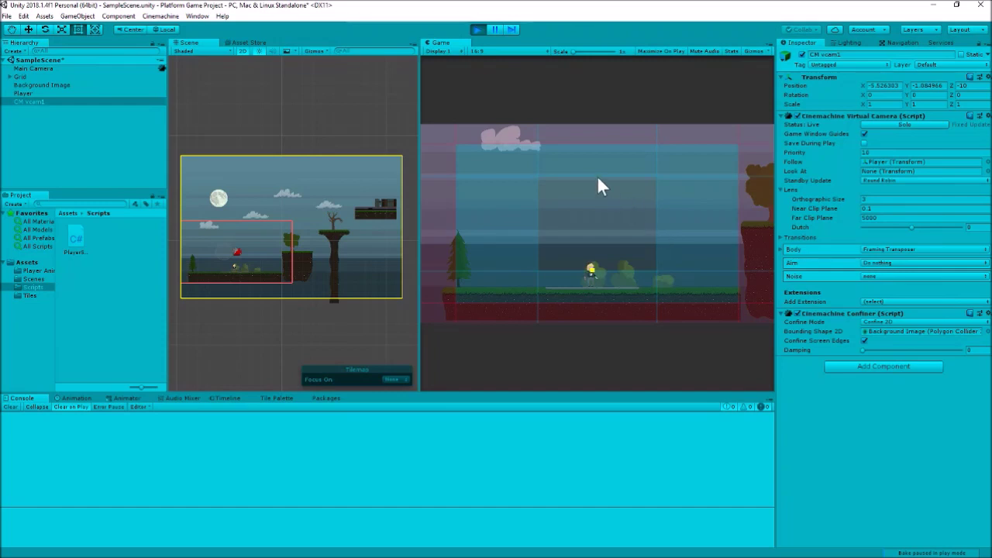
- Reduce the height of the virtual camera's dead zone around the player and set its Orthographic Size to 4
{"action": "left_click_drag", "start_coordinate": [597, 178], "coordinate": [598, 199]}
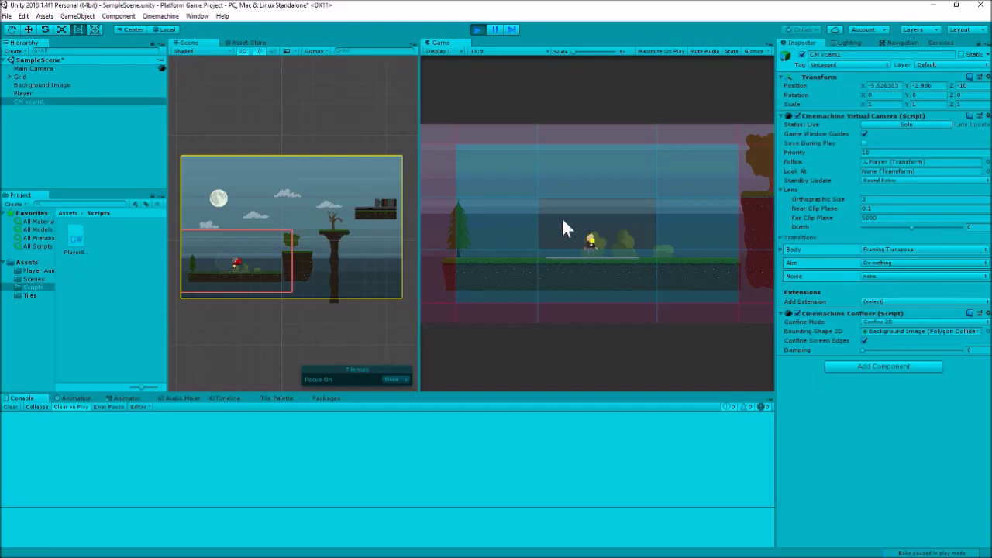
{"action": "left_click", "coordinate": [874, 199]}
{"action": "type", "text": "4"}
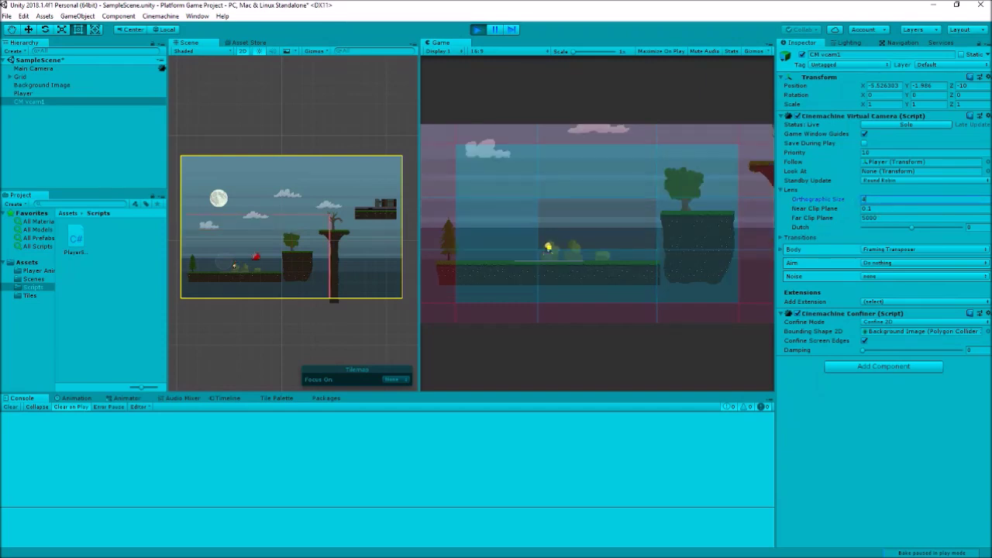